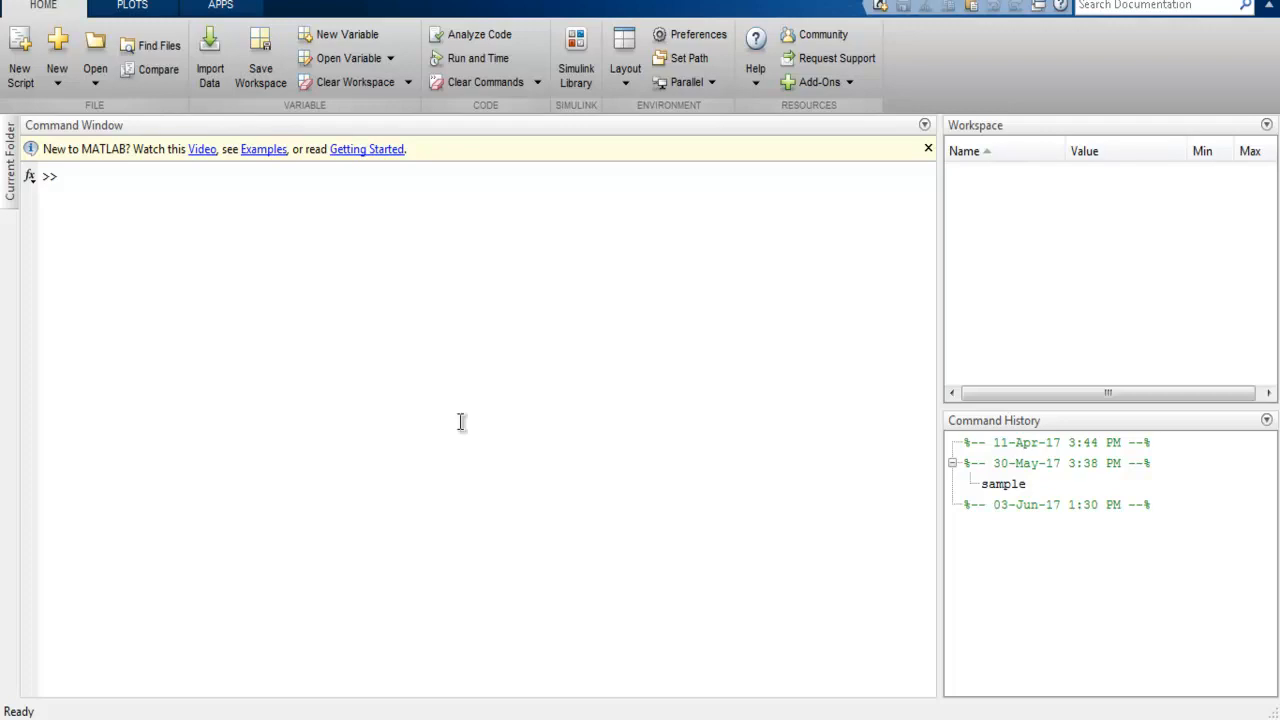
Step: Start a new graphical user interface and preview the Uicontrols, Axes and Menu, and Modal Question Dialog templates
left_click(58, 86)
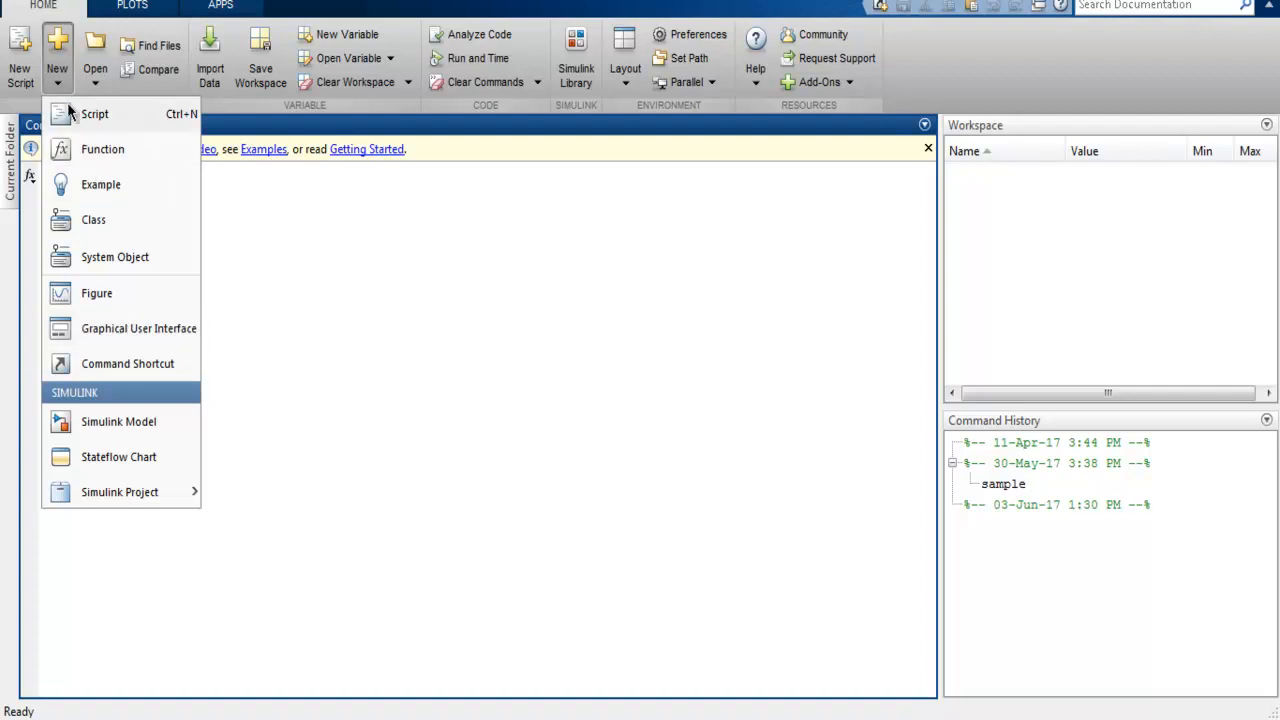
left_click(136, 336)
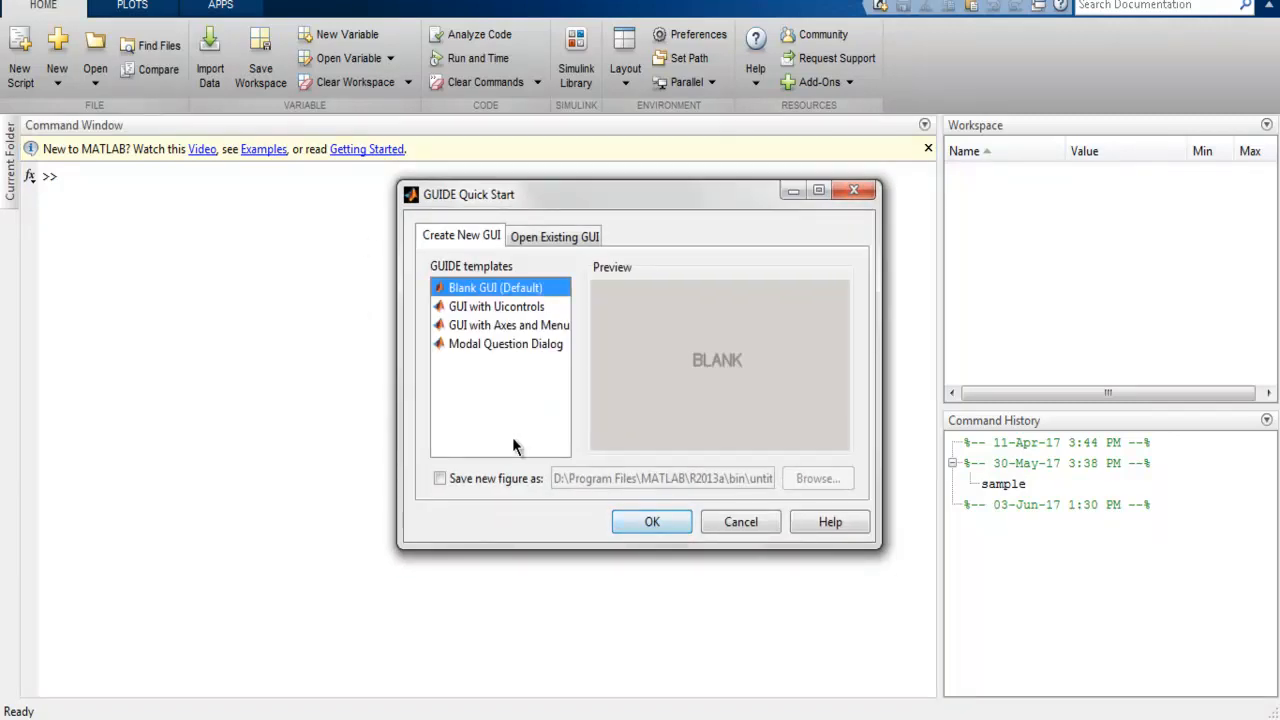
left_click(488, 313)
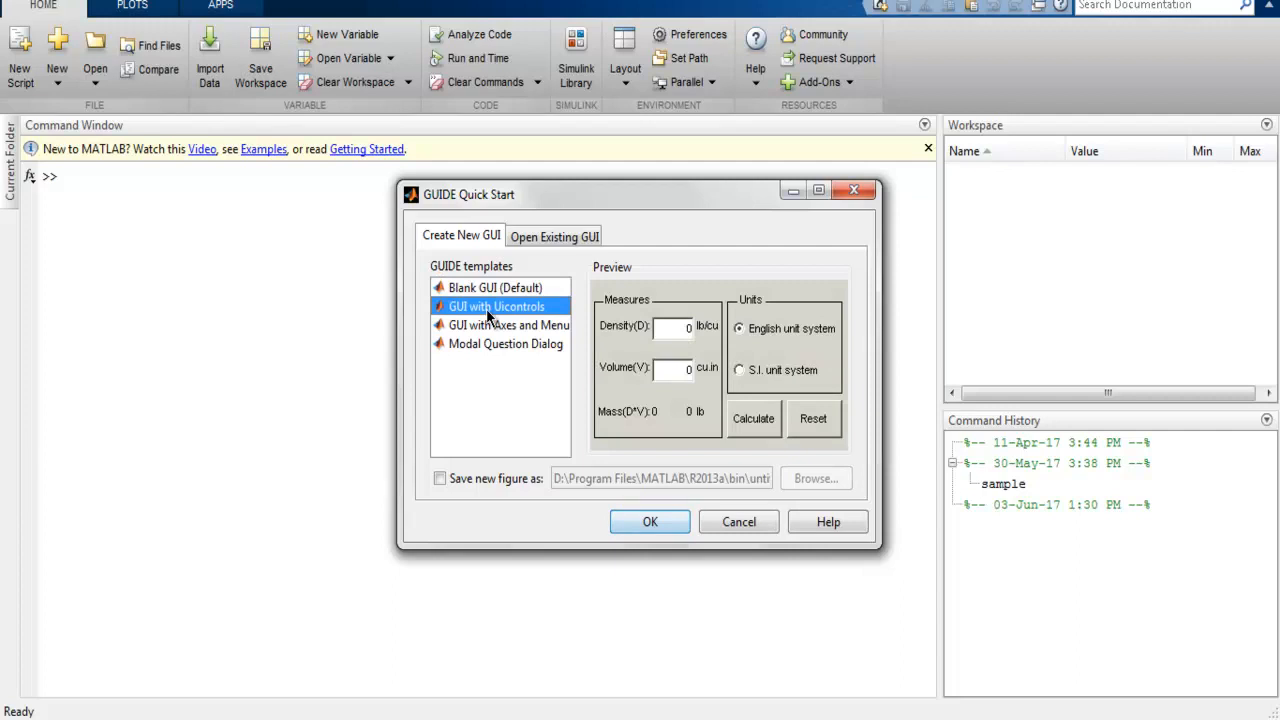
left_click(481, 330)
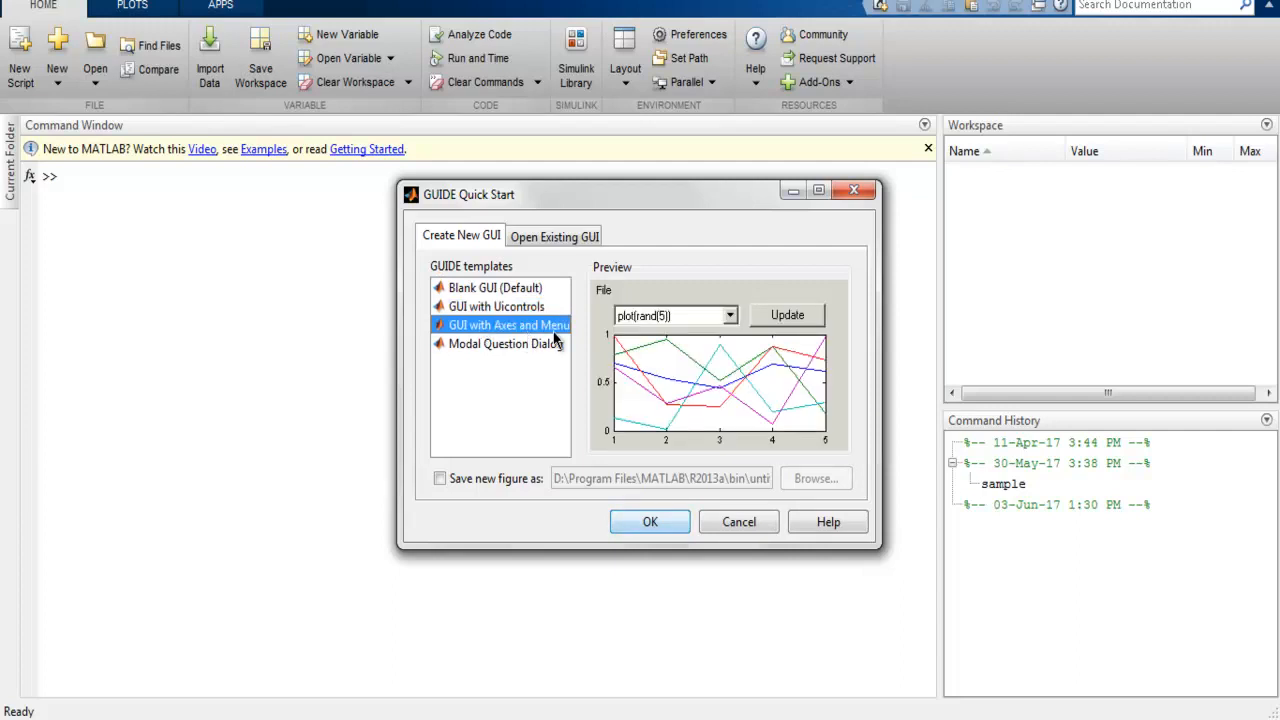
left_click(483, 347)
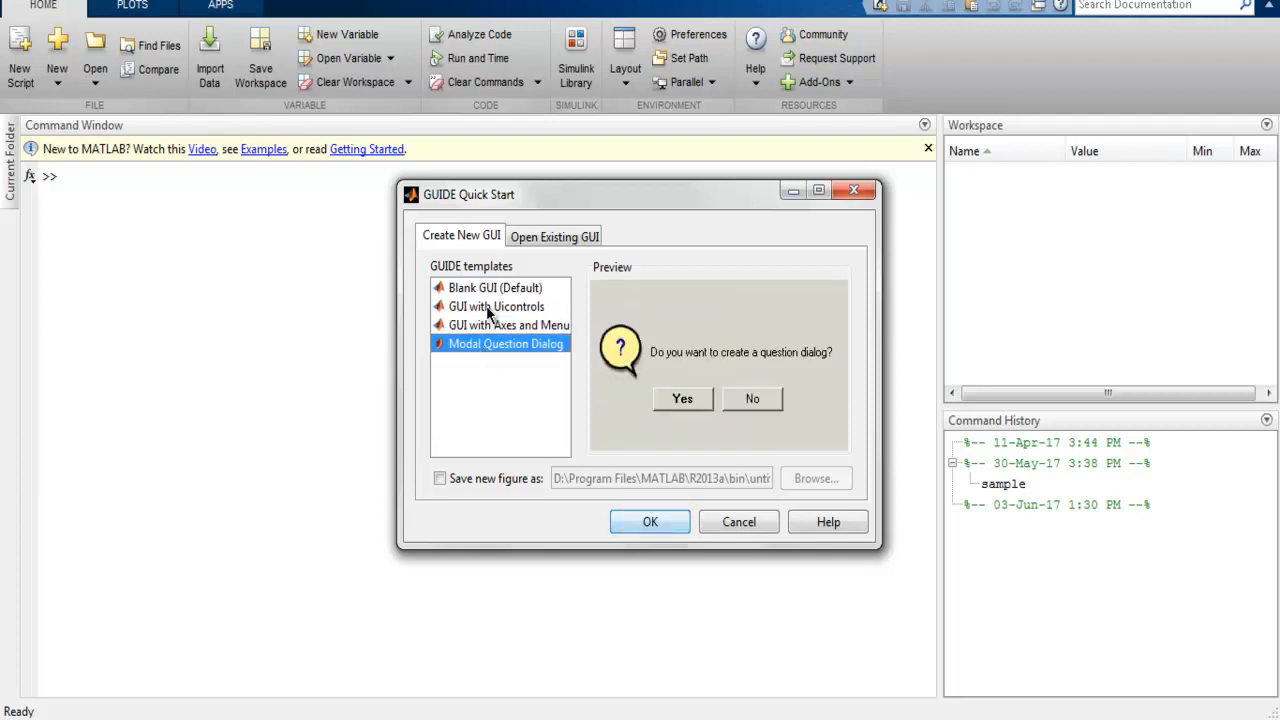
left_click(531, 238)
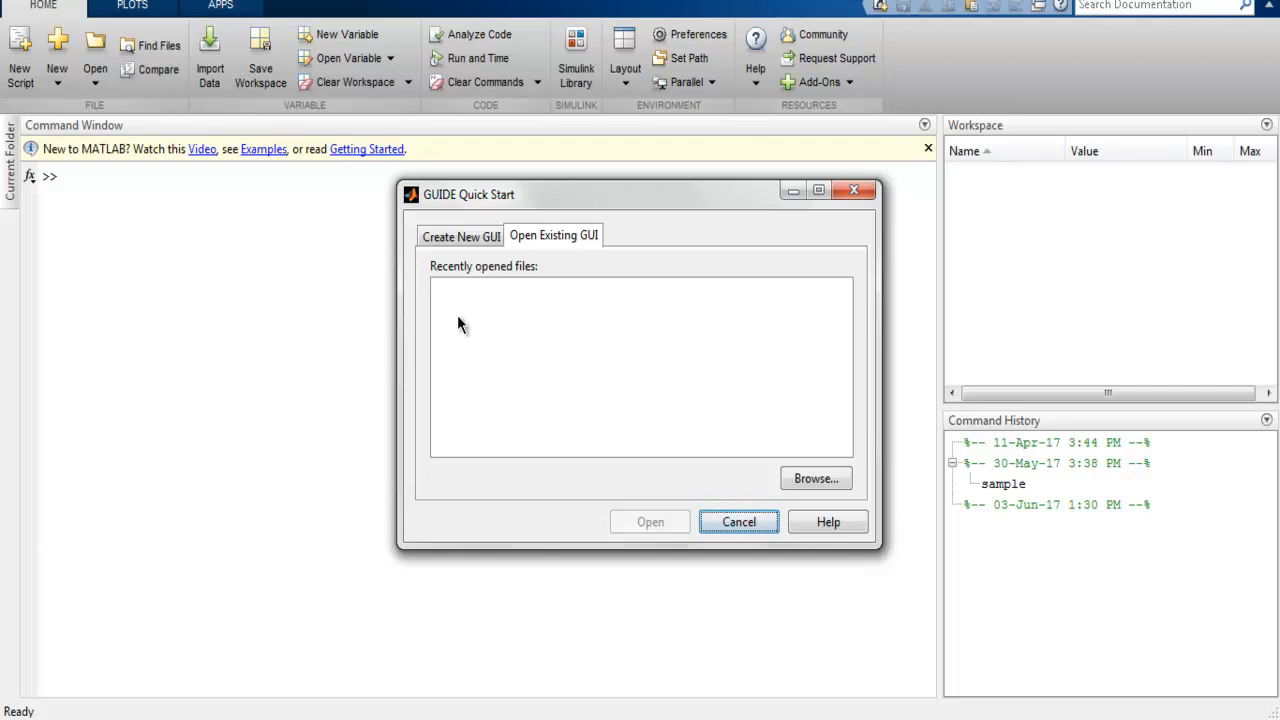
left_click(461, 237)
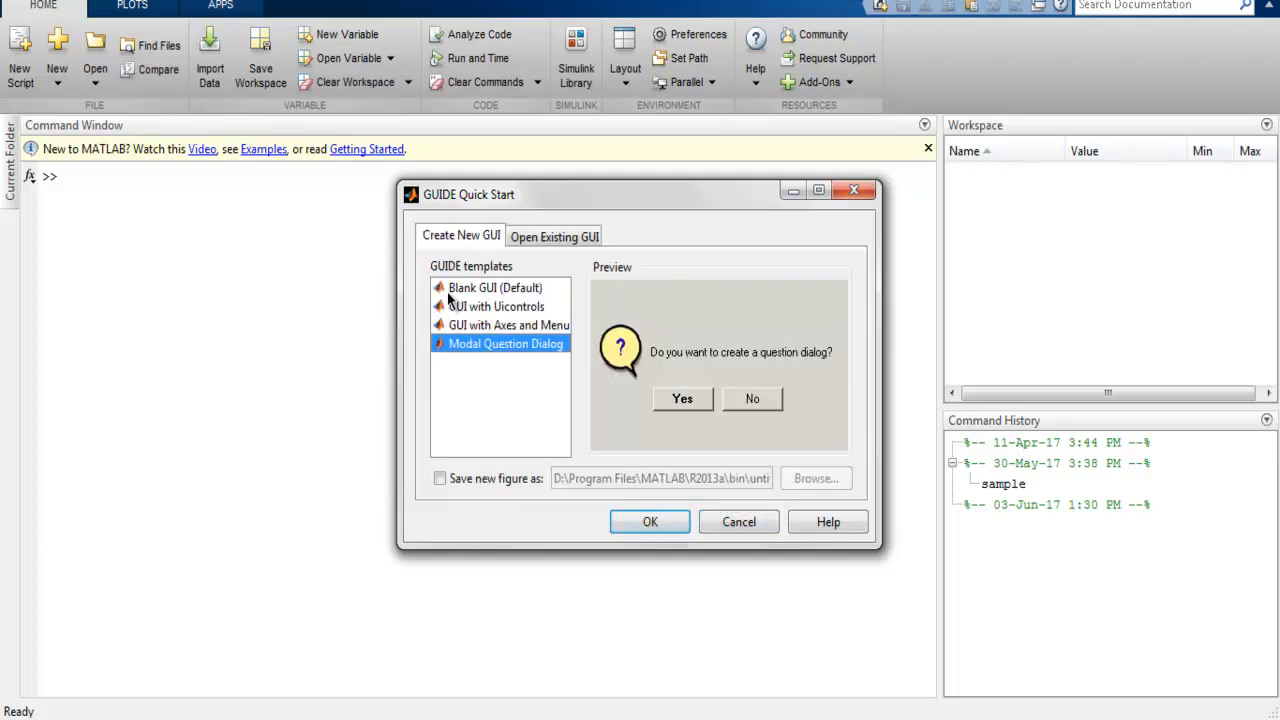
Step: Create a blank GUI from the default template, saving its new figure as sample on the Desktop
left_click(498, 289)
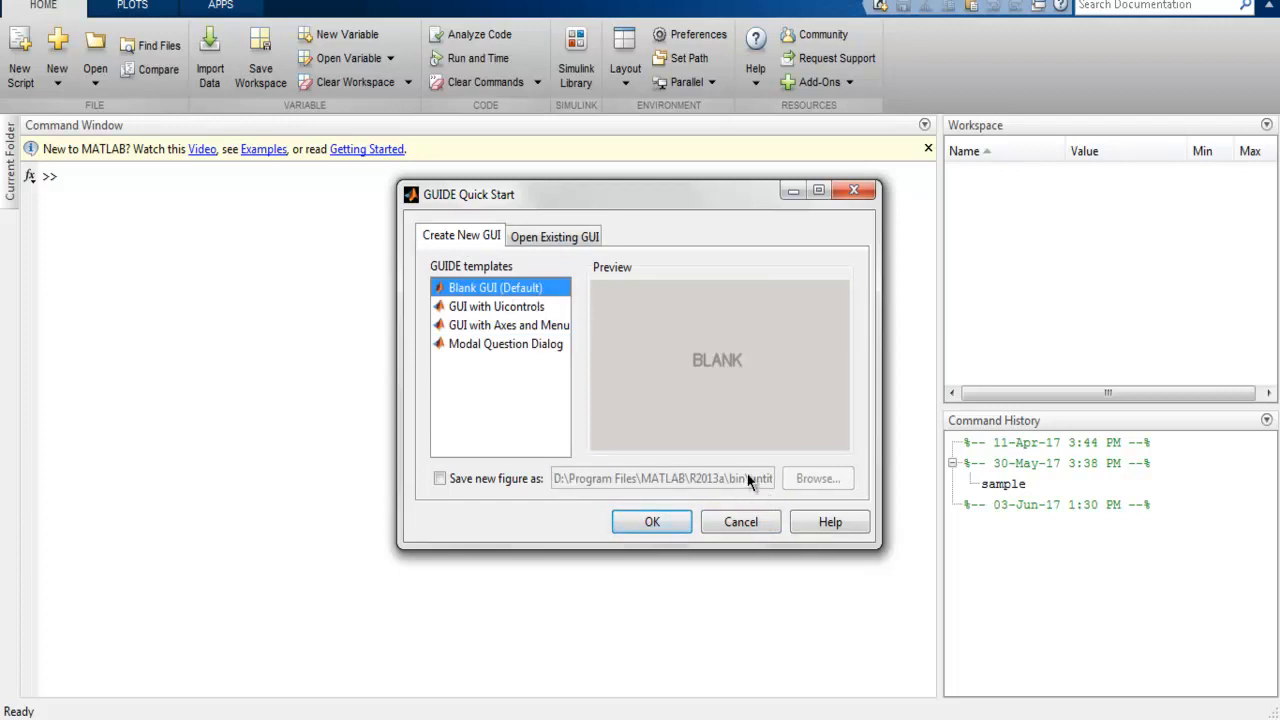
left_click(505, 479)
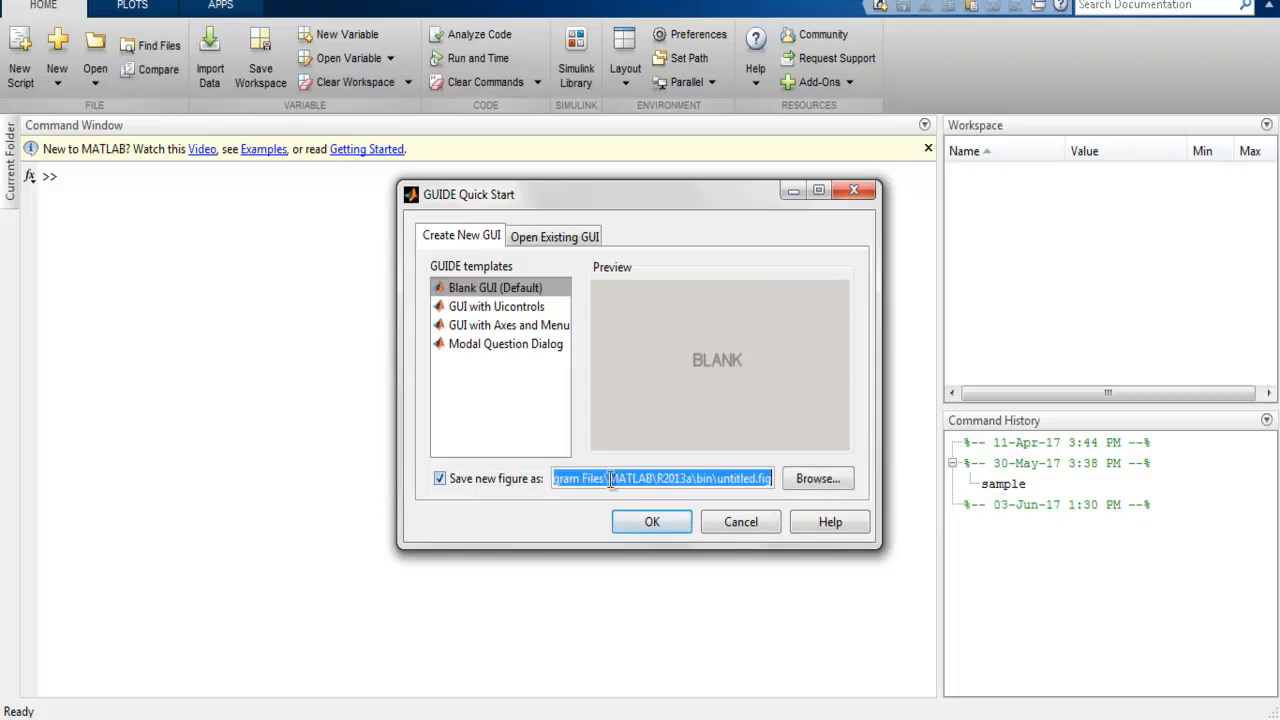
left_click(817, 480)
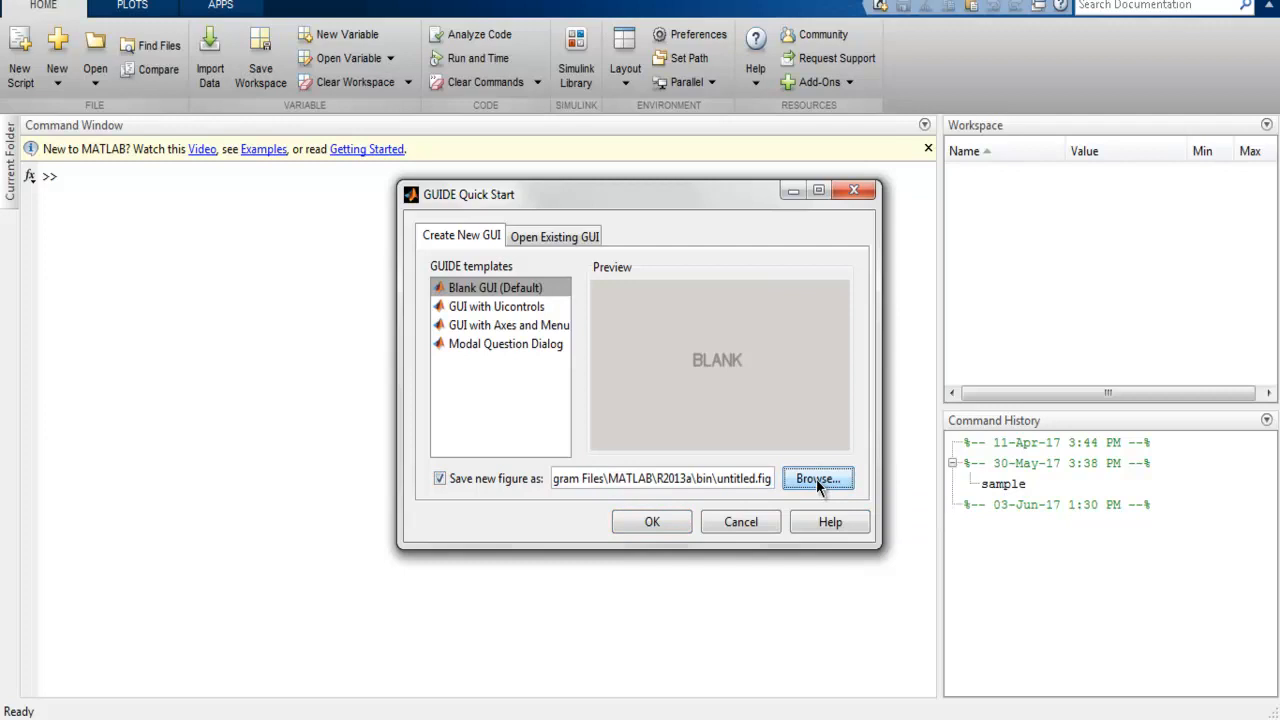
left_click(816, 478)
scroll(551, 329, "up", 3)
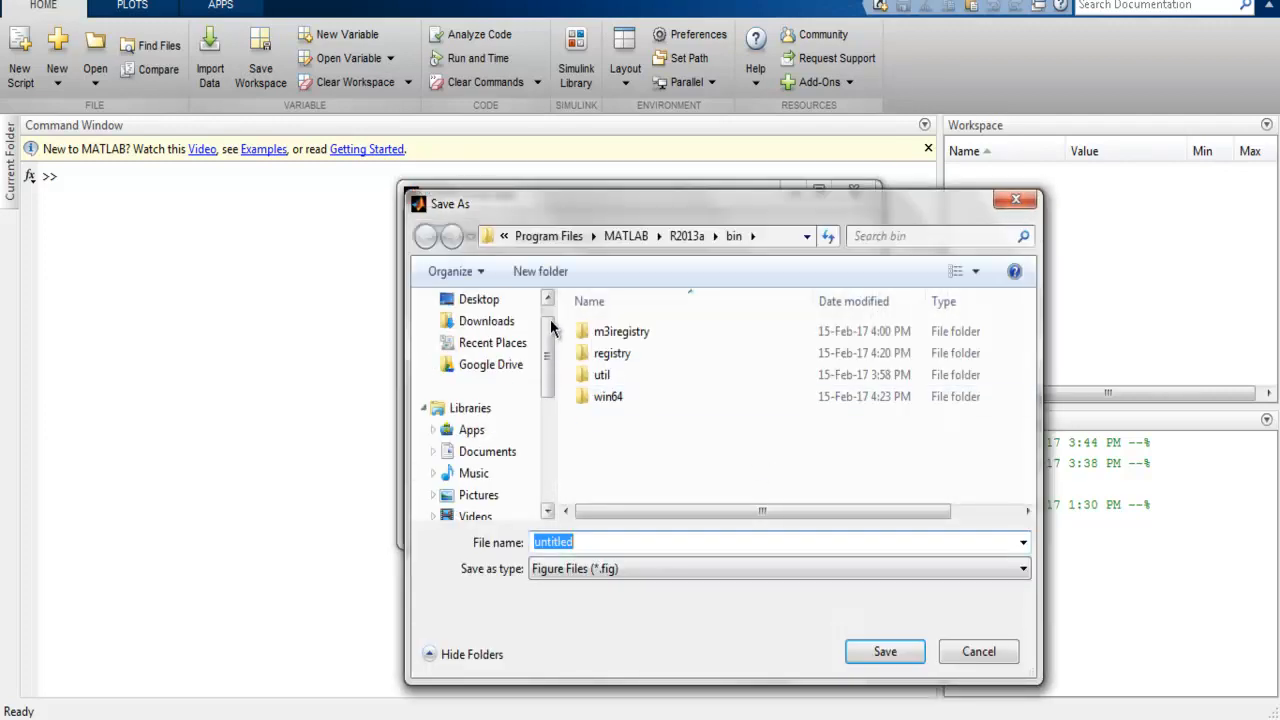
left_click(465, 299)
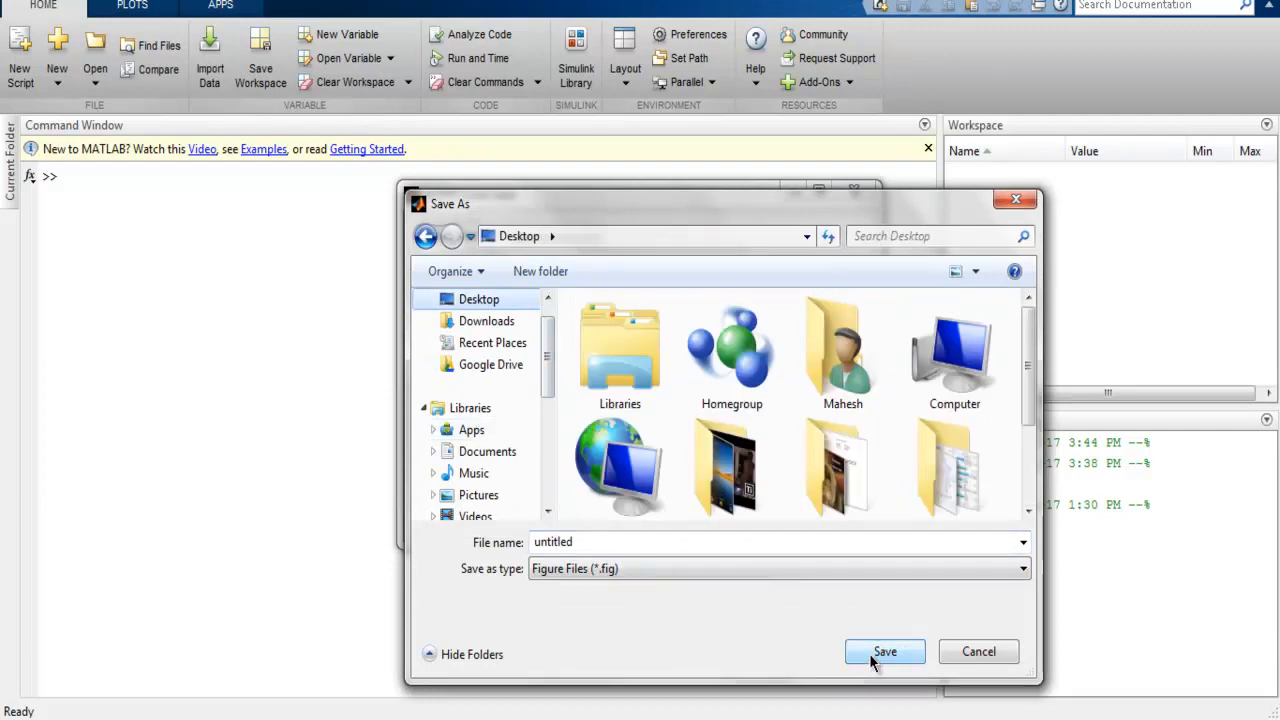
double_click(595, 542)
type("sample")
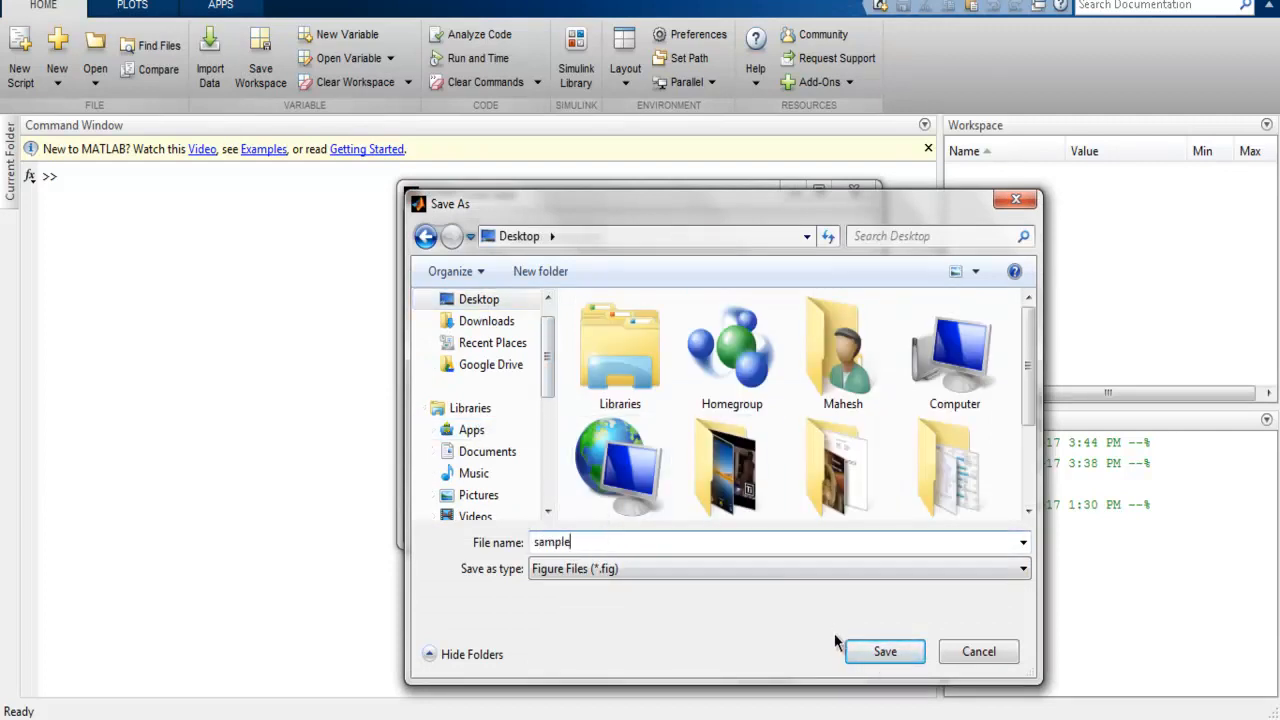
left_click(870, 652)
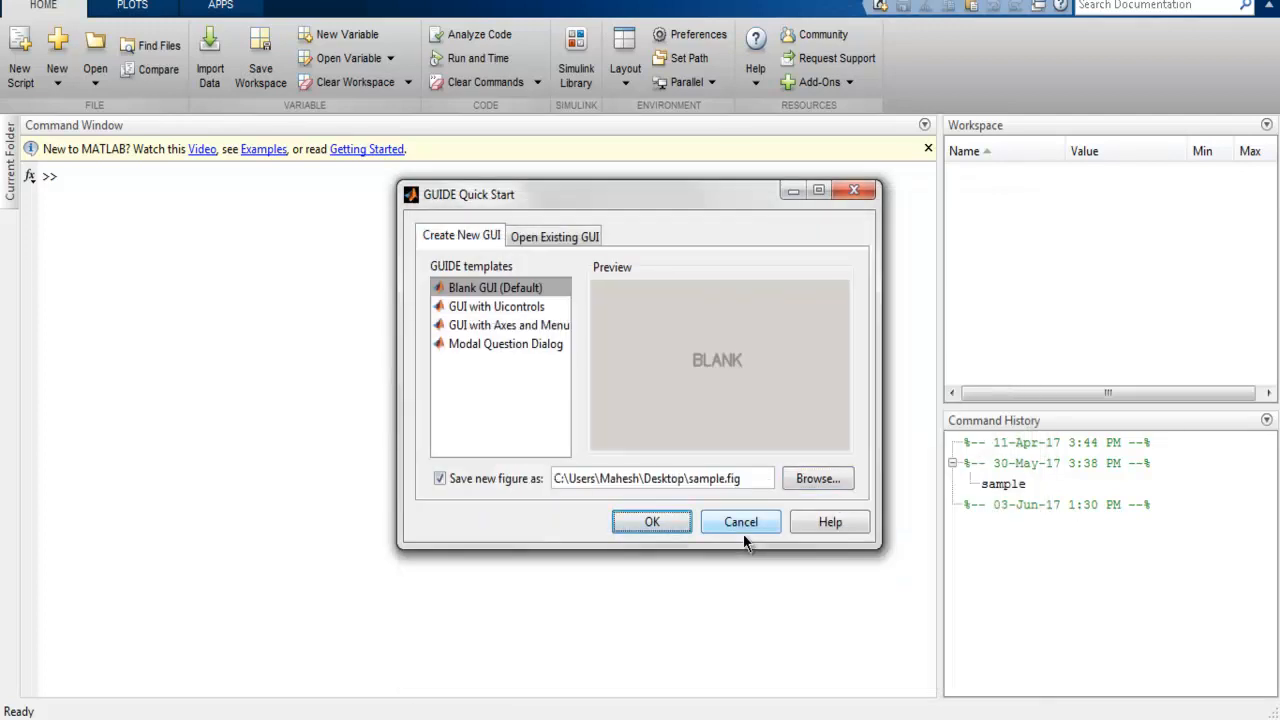
left_click(652, 523)
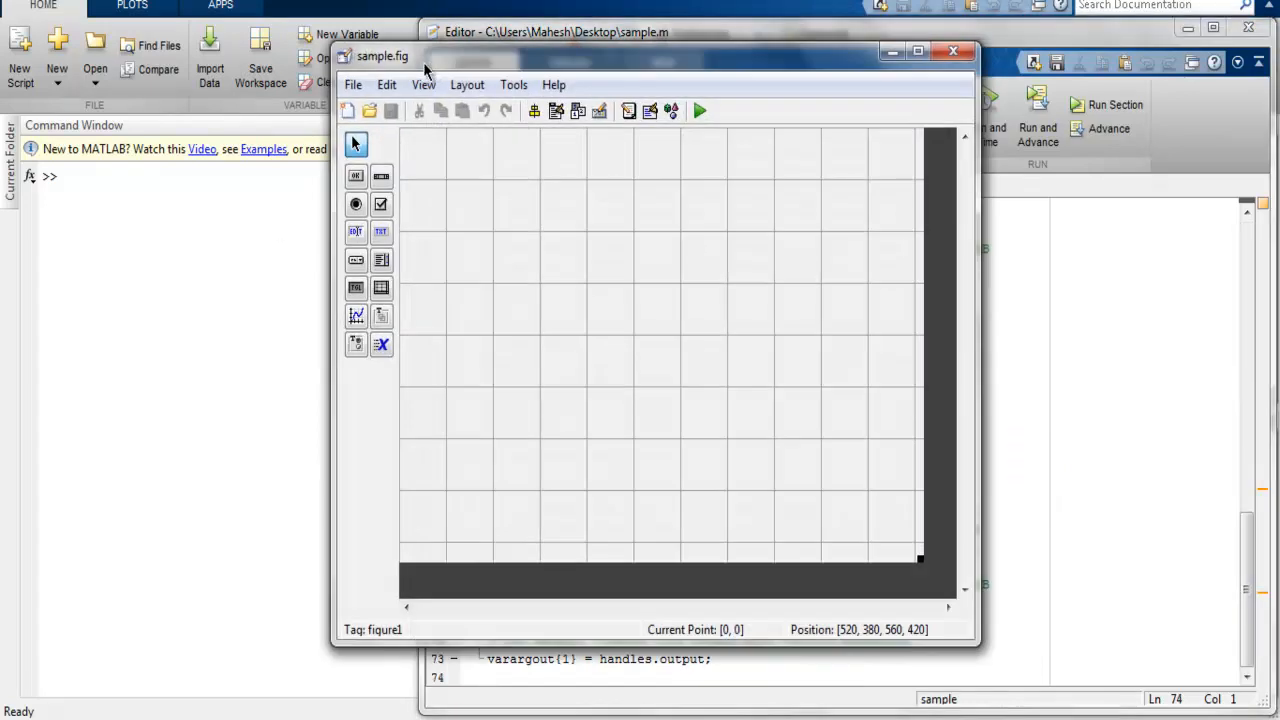
Step: Set the sample.fig layout window aside and view the generated sample.m code in the editor
left_click_drag(416, 65, 118, 106)
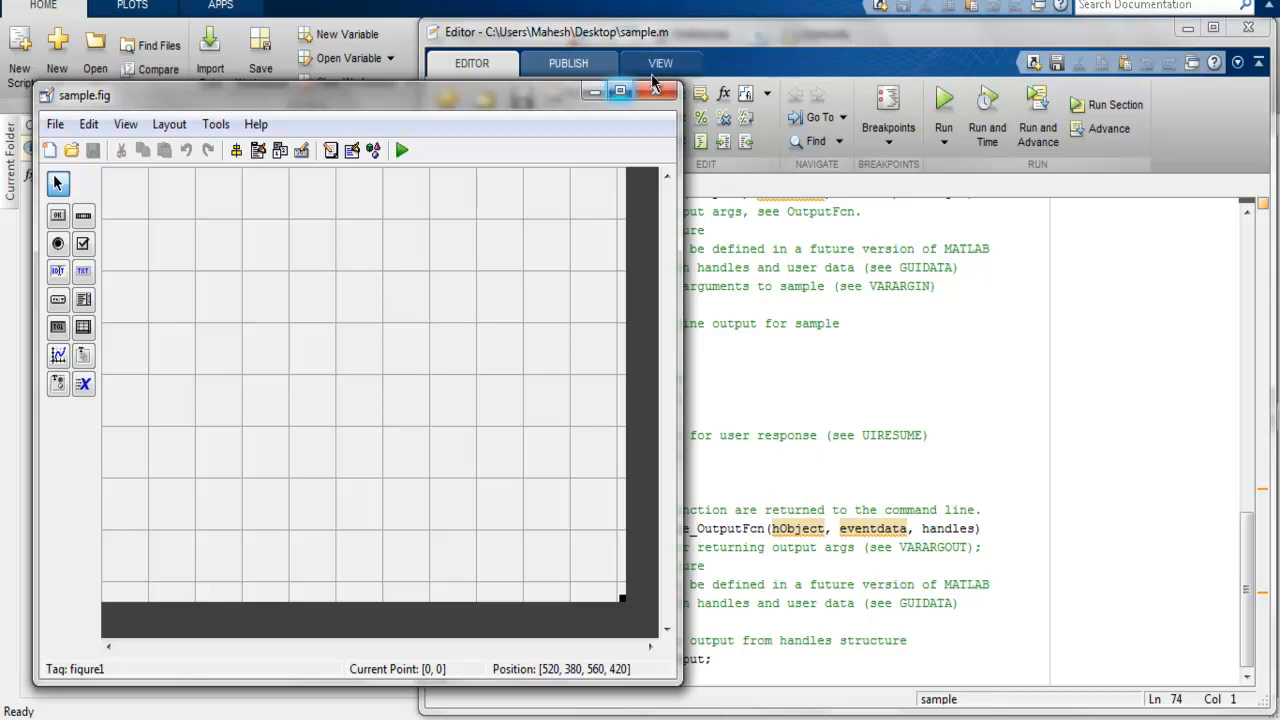
left_click_drag(459, 111, 435, 72)
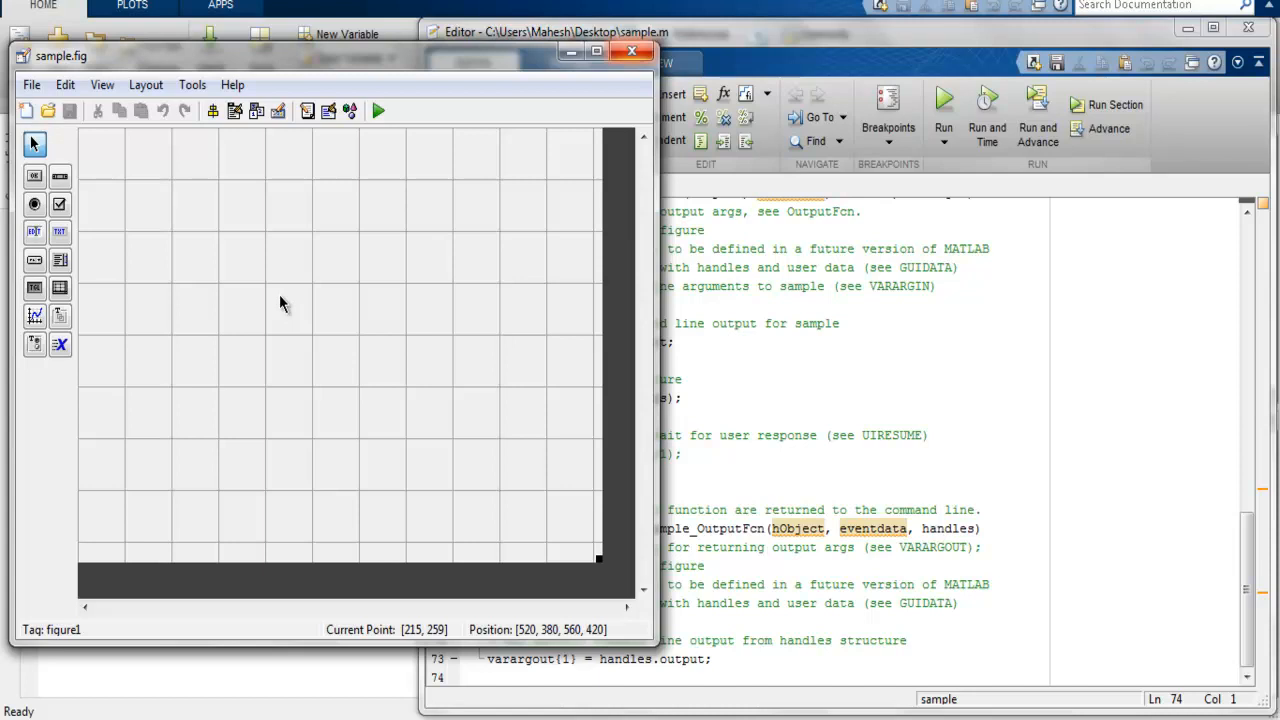
left_click(774, 408)
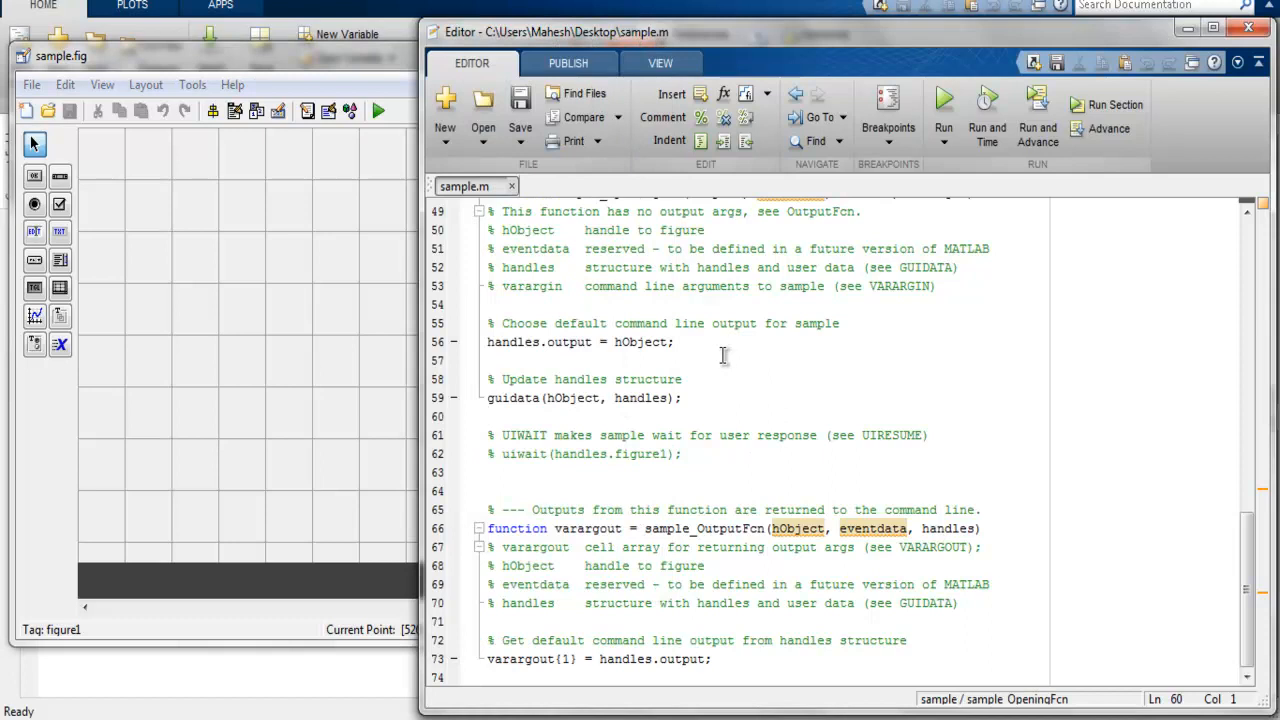
Step: Bring the sample.fig layout window forward, enlarge it, and extend the figure canvas to about 723 by 519 pixels
left_click_drag(382, 68, 508, 47)
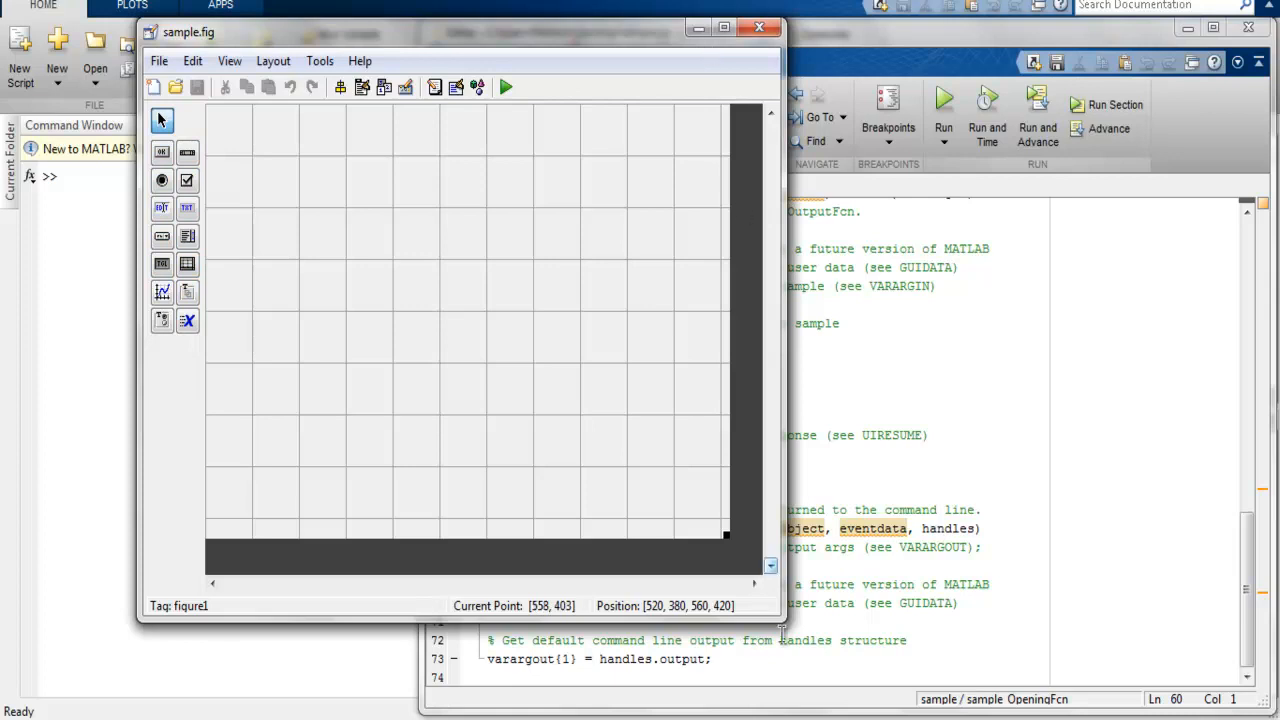
left_click_drag(780, 620, 912, 692)
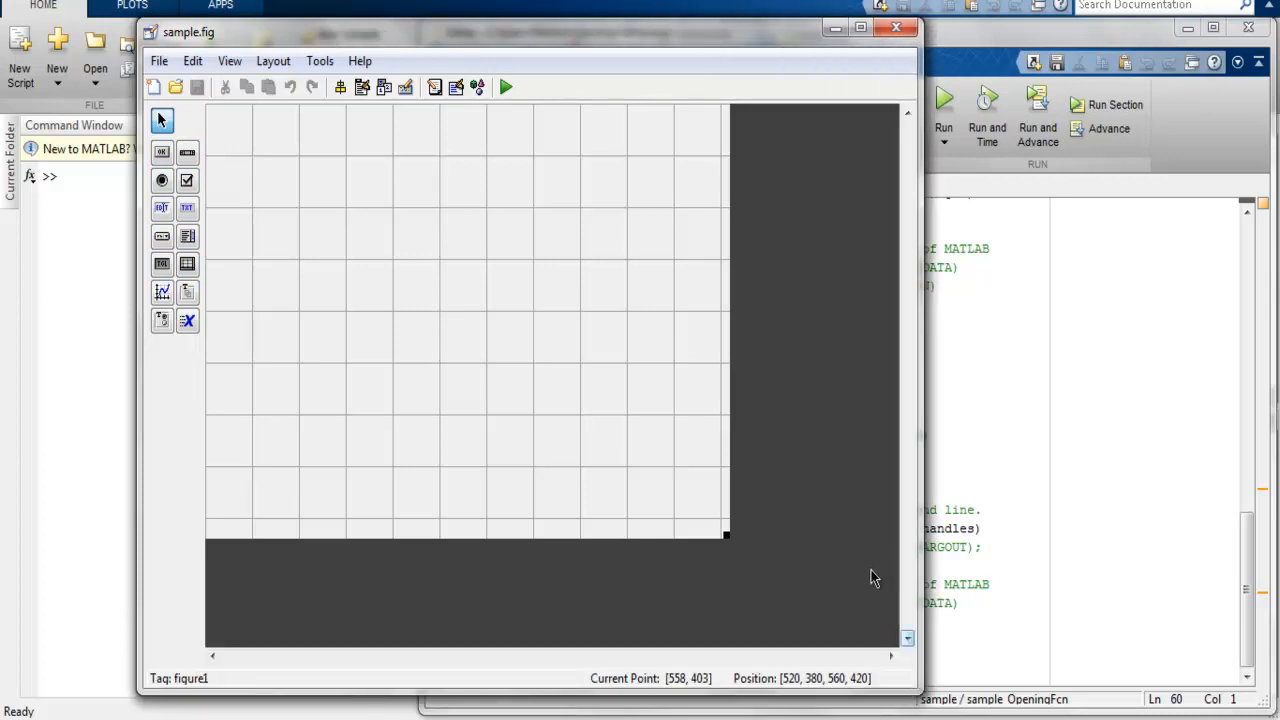
left_click_drag(726, 533, 884, 642)
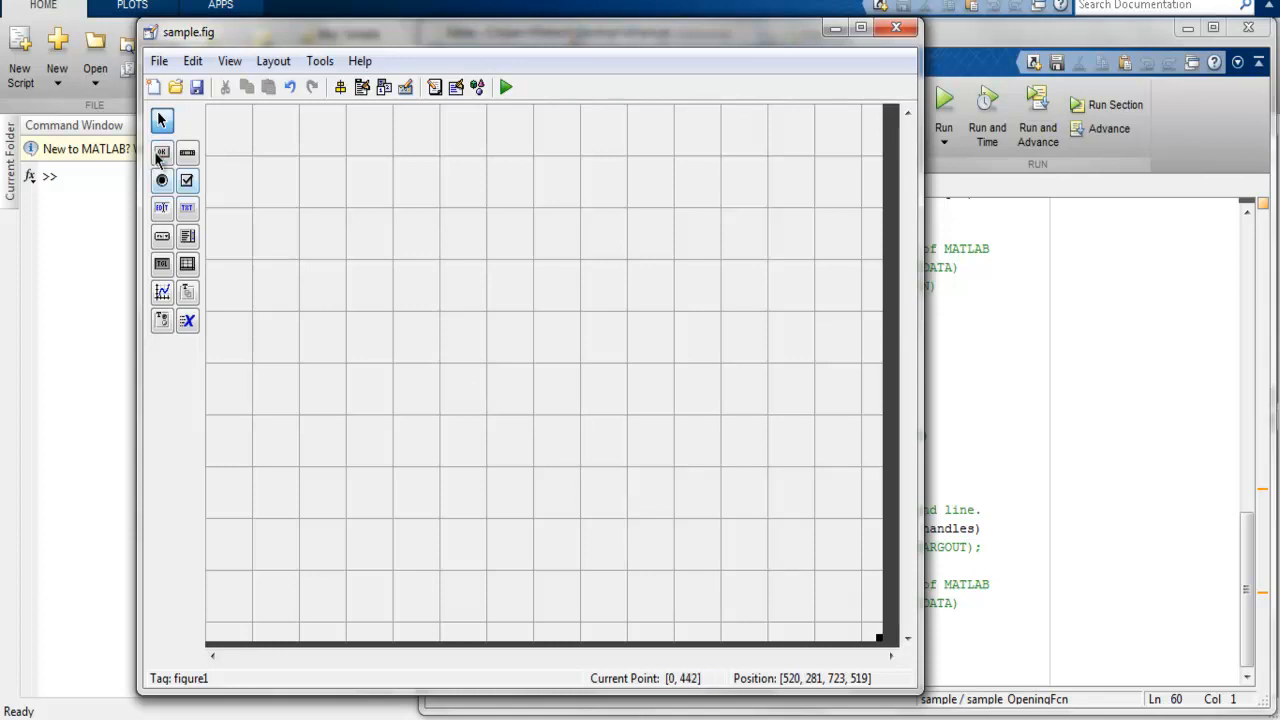
Step: Draw a push button about 138 by 44 pixels in the upper right area of the figure canvas
left_click_drag(286, 198, 436, 356)
left_click(161, 160)
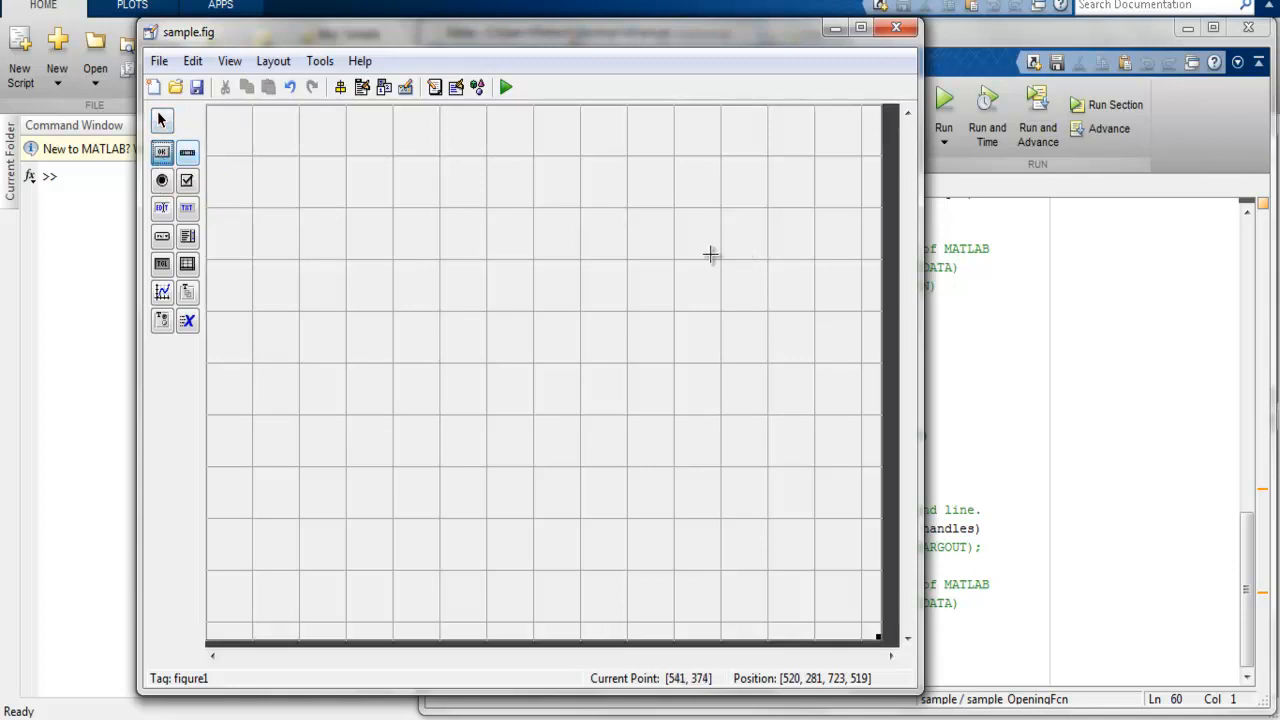
left_click_drag(672, 246, 802, 289)
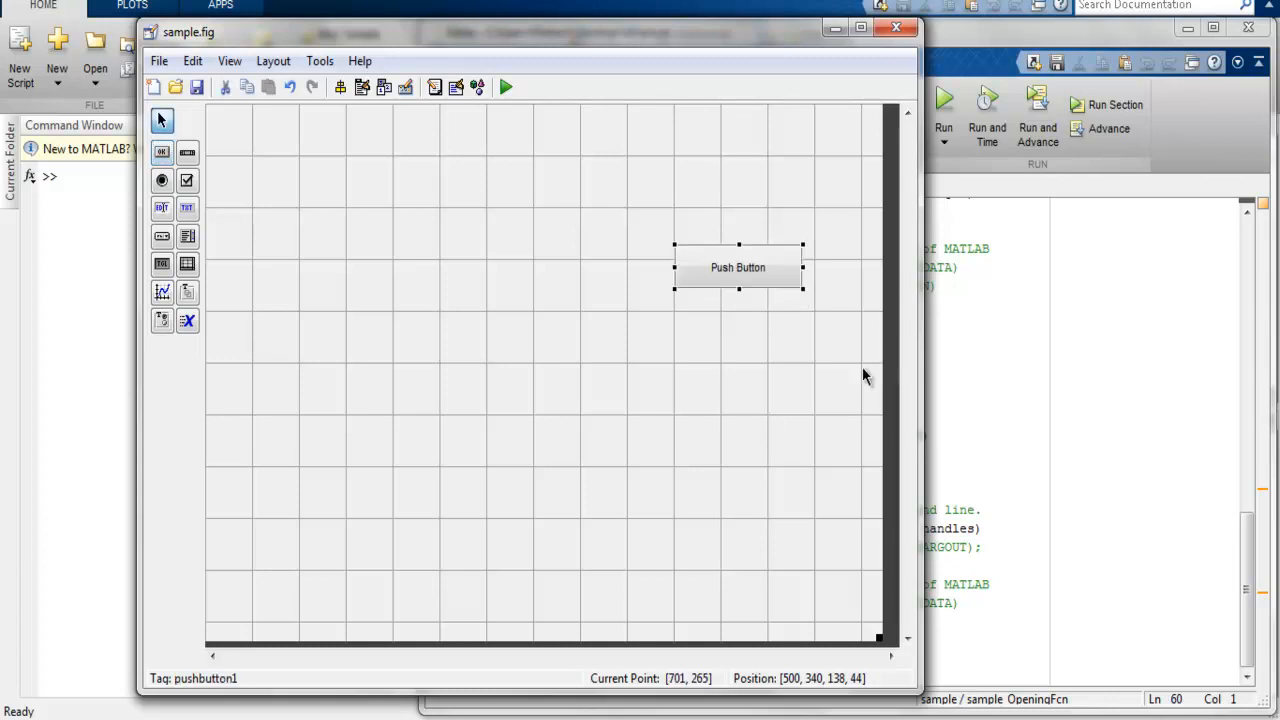
Step: Add a default-size radio button below the push button and a default-size check box beneath the radio button
left_click(163, 181)
left_click(682, 322)
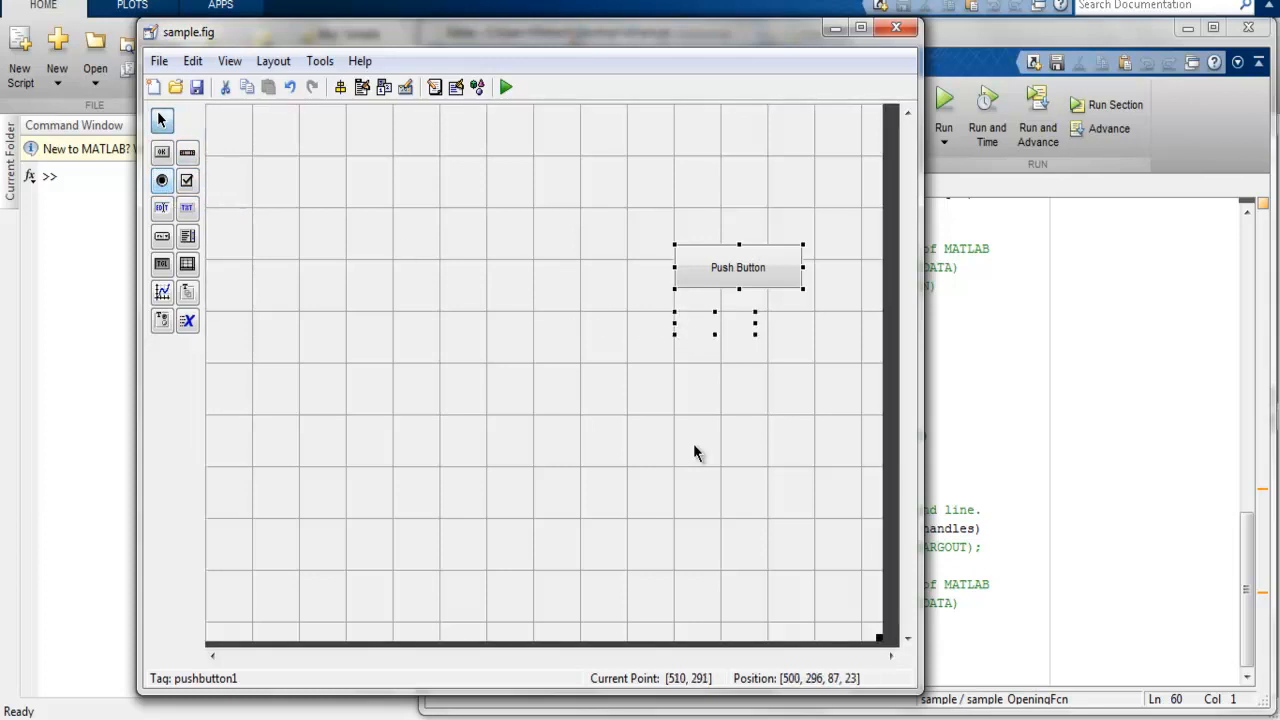
left_click(697, 503)
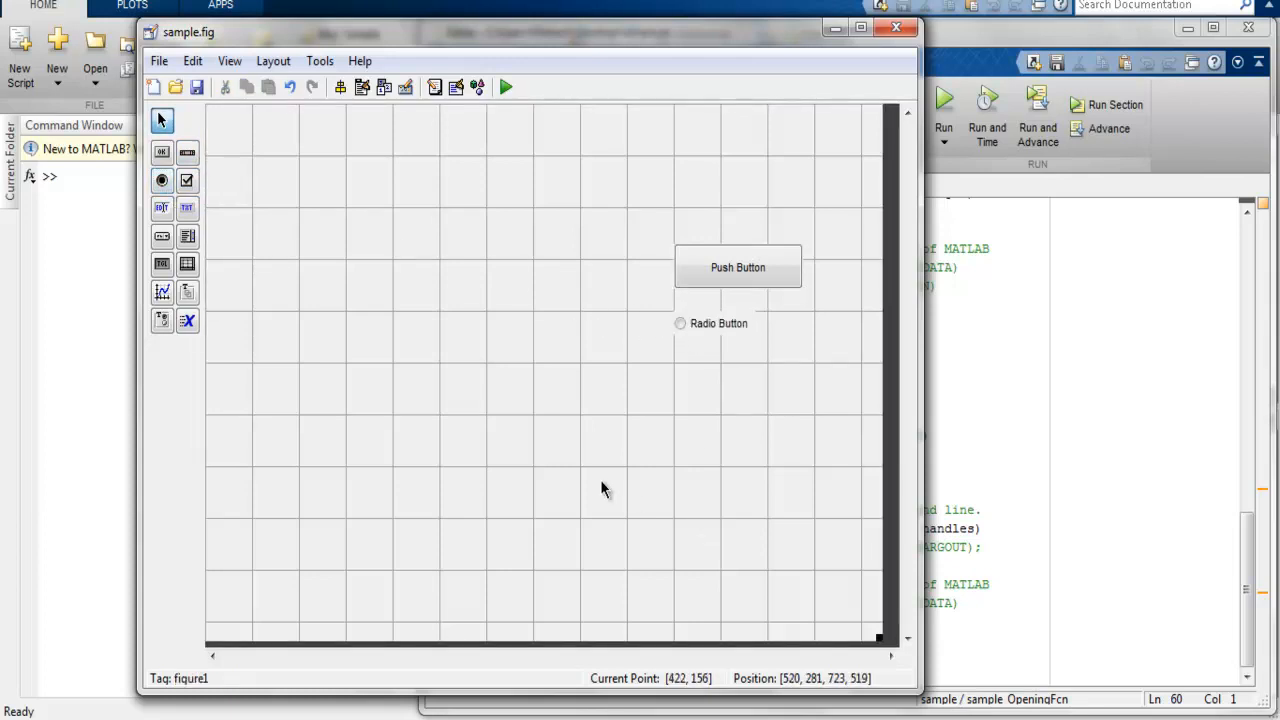
left_click(186, 180)
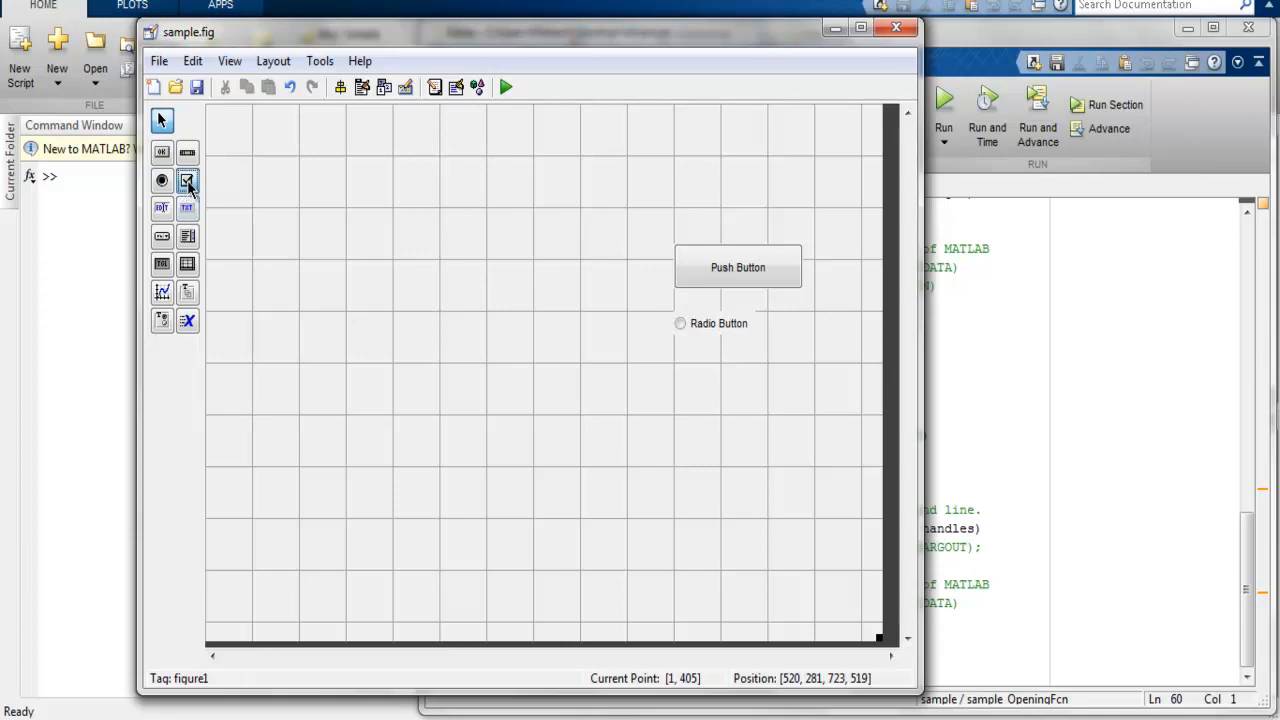
left_click(688, 370)
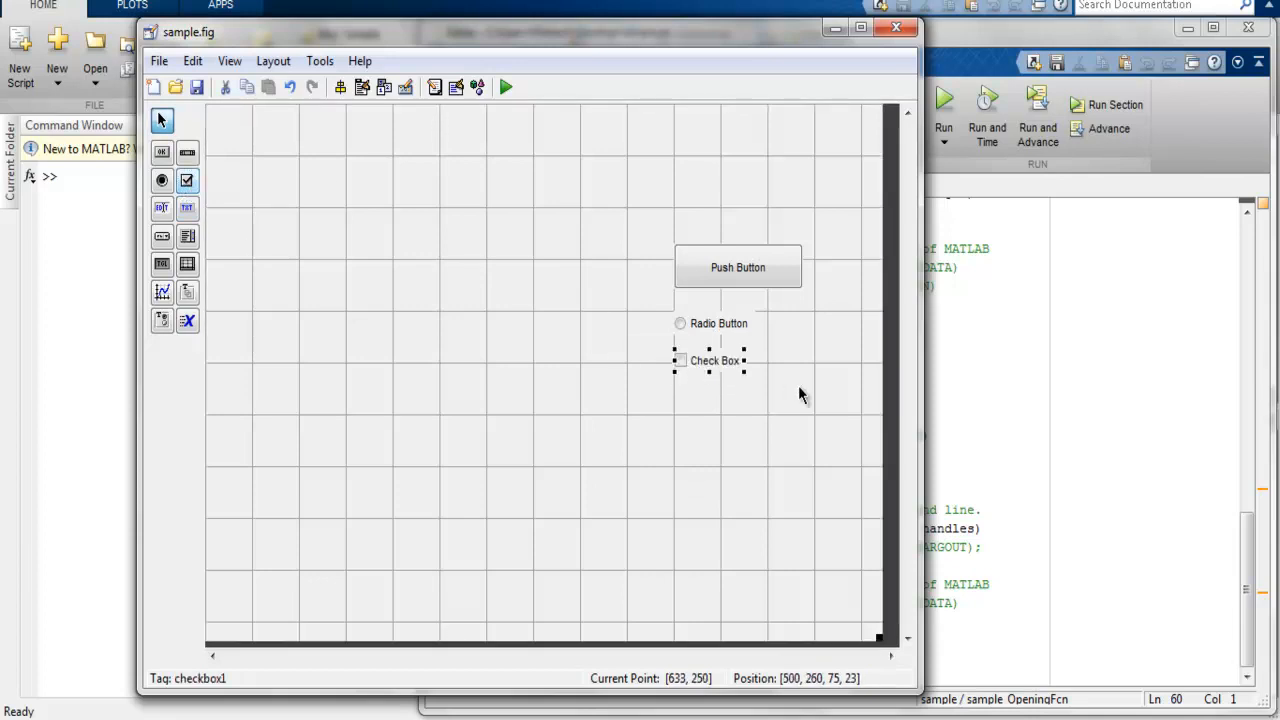
left_click(766, 414)
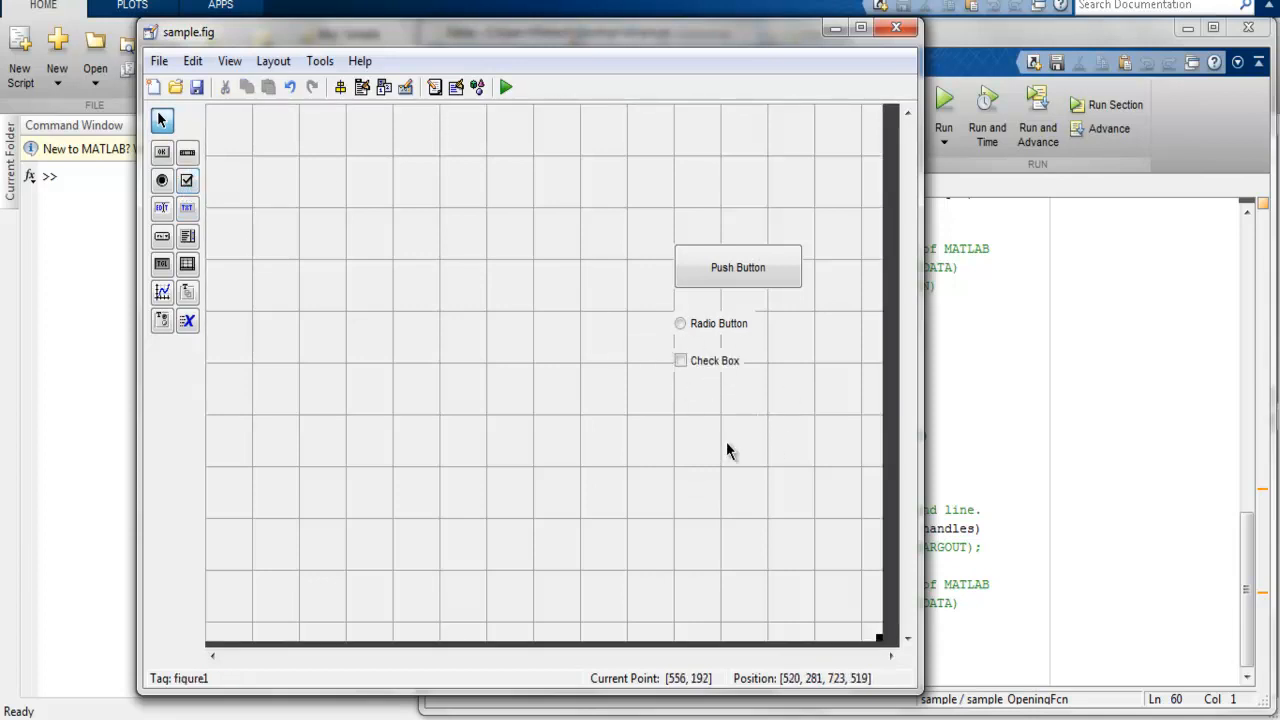
Step: Place a listbox about 169 by 146 pixels below the check box
left_click(159, 242)
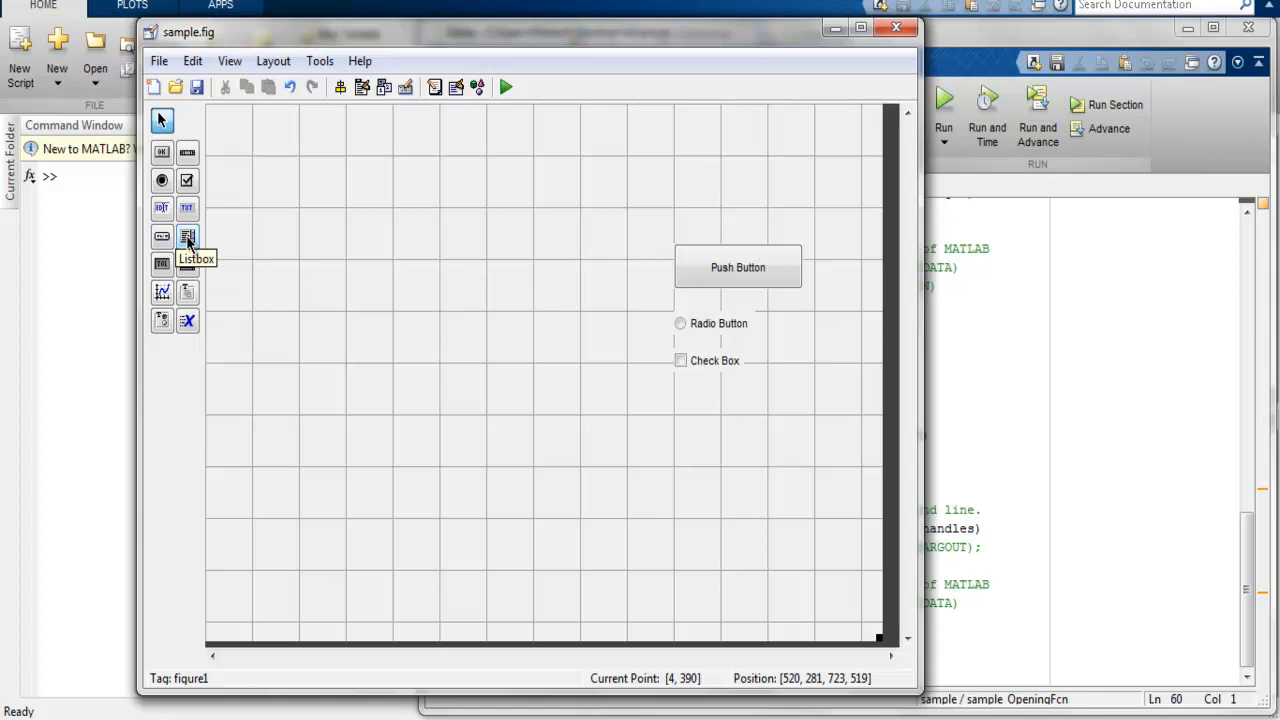
left_click(188, 238)
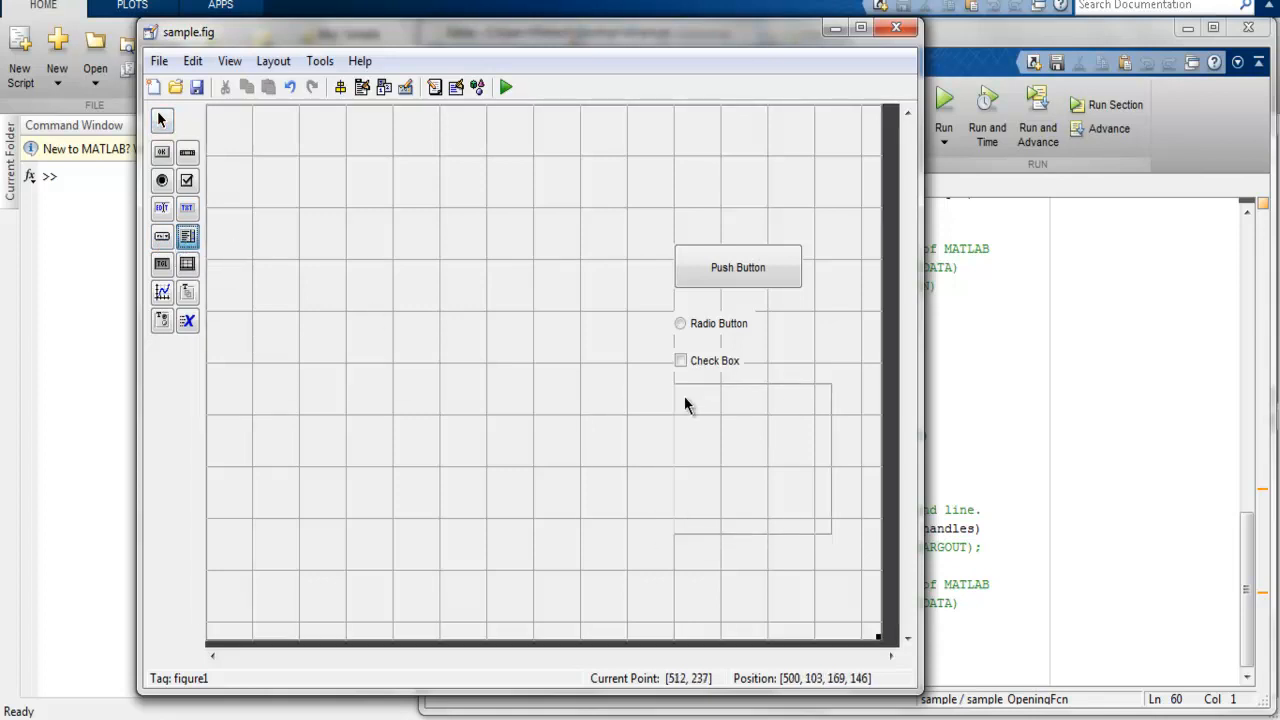
left_click(681, 403)
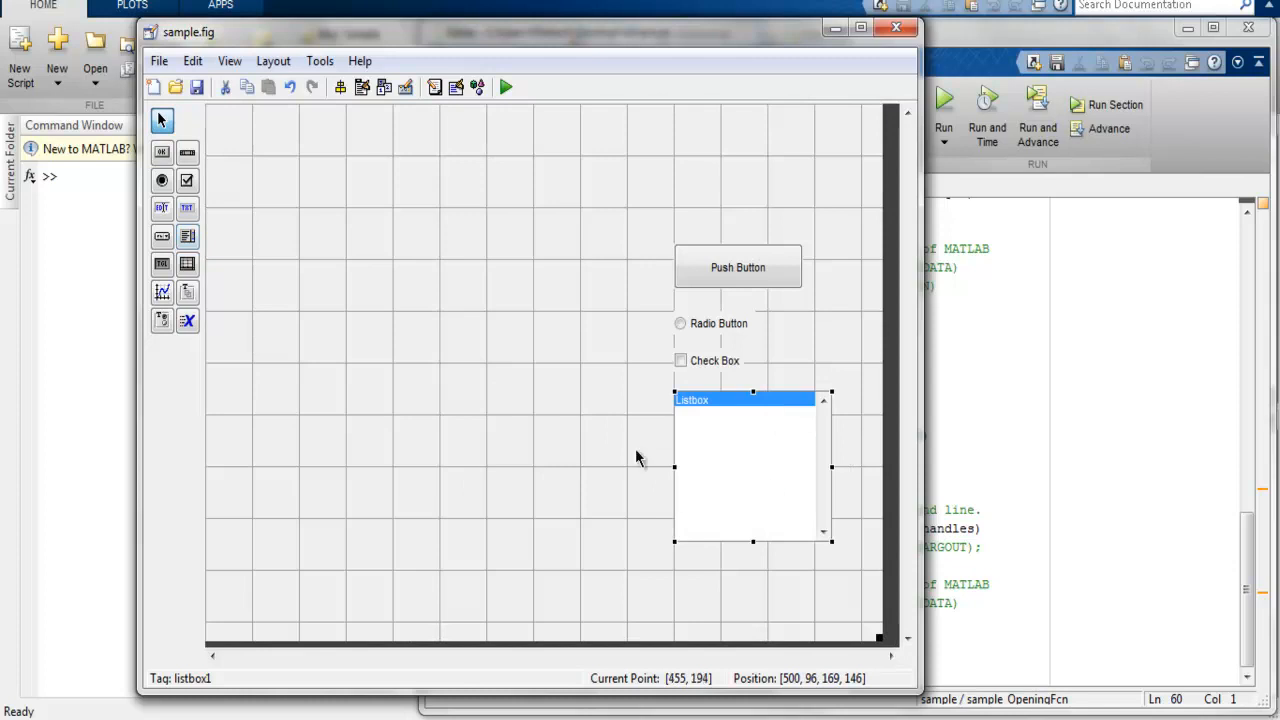
Step: Open the Object Browser from the listbox and move it over the canvas to view the figure's controls
right_click(696, 426)
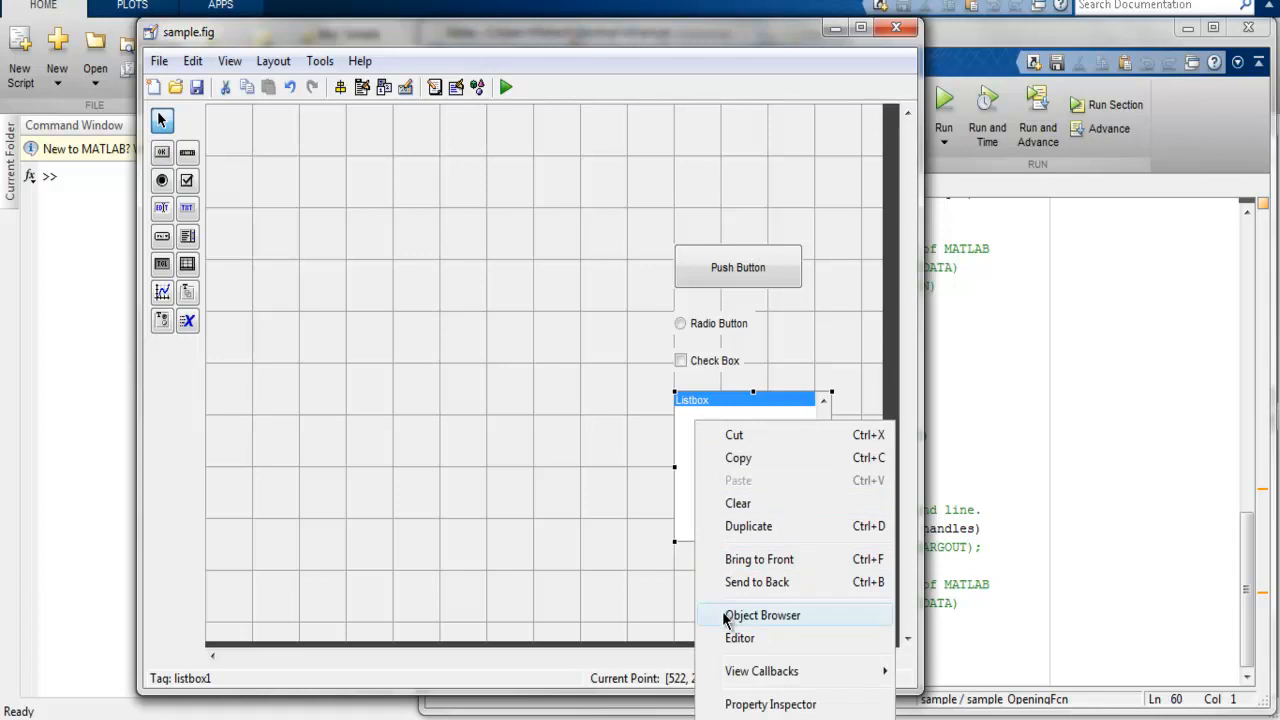
left_click(760, 615)
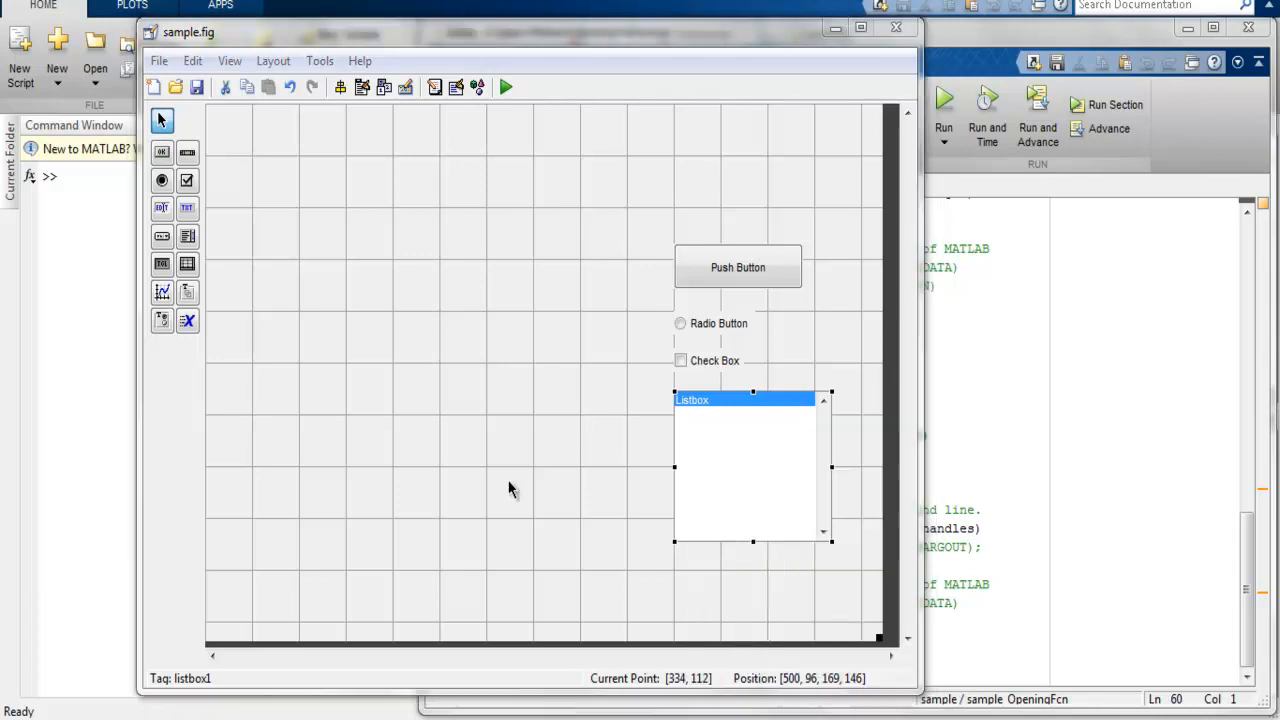
left_click_drag(1033, 0, 301, 257)
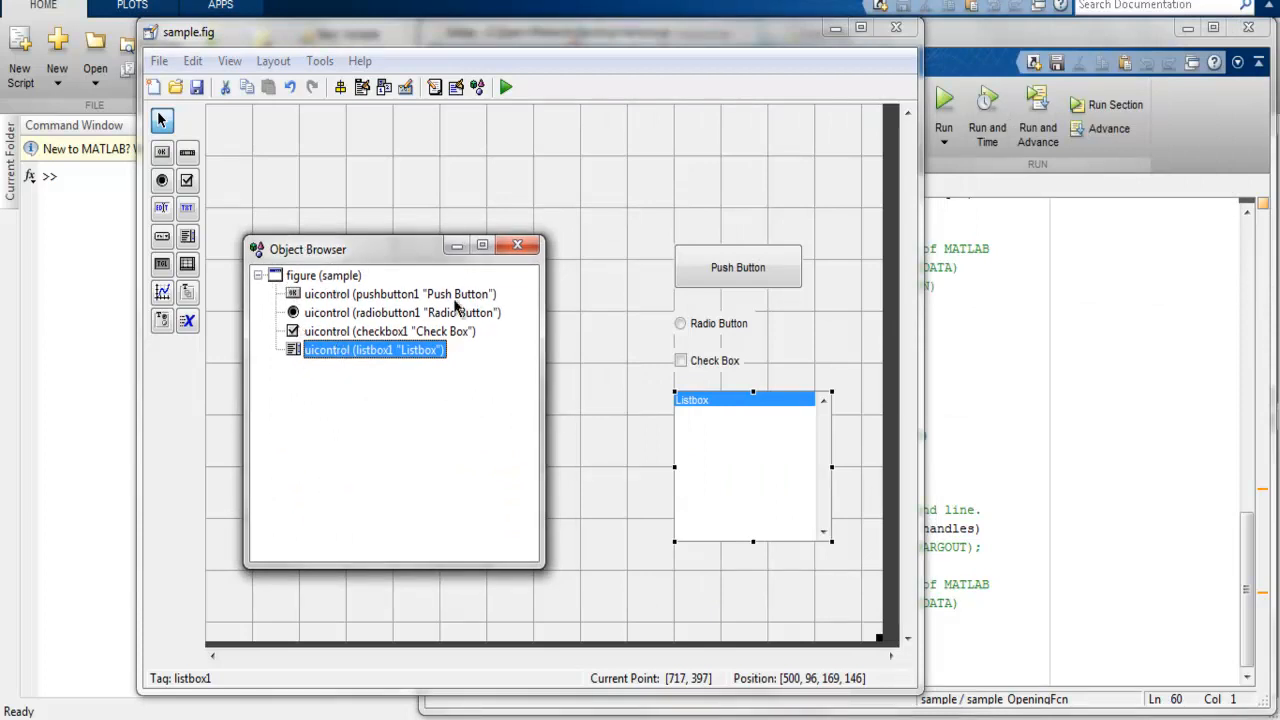
Step: Close the Object Browser and open the listbox's generated callback code in the Editor
left_click(517, 245)
right_click(709, 472)
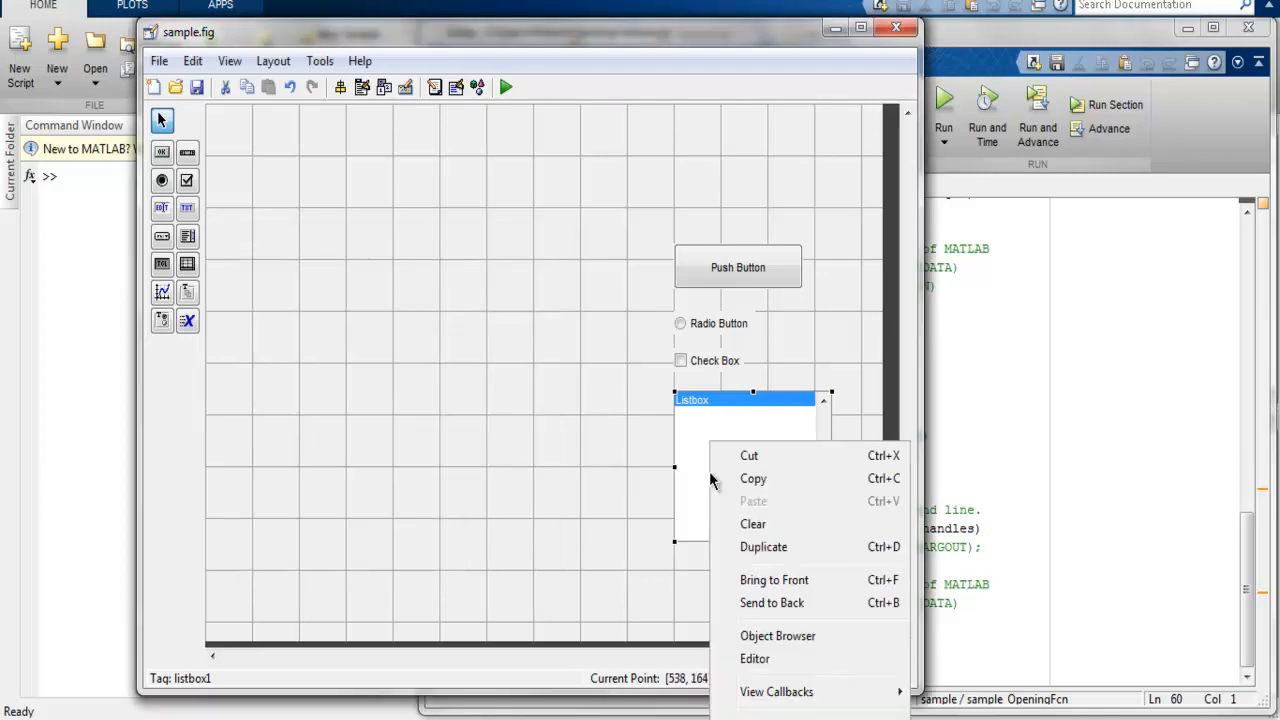
left_click(735, 664)
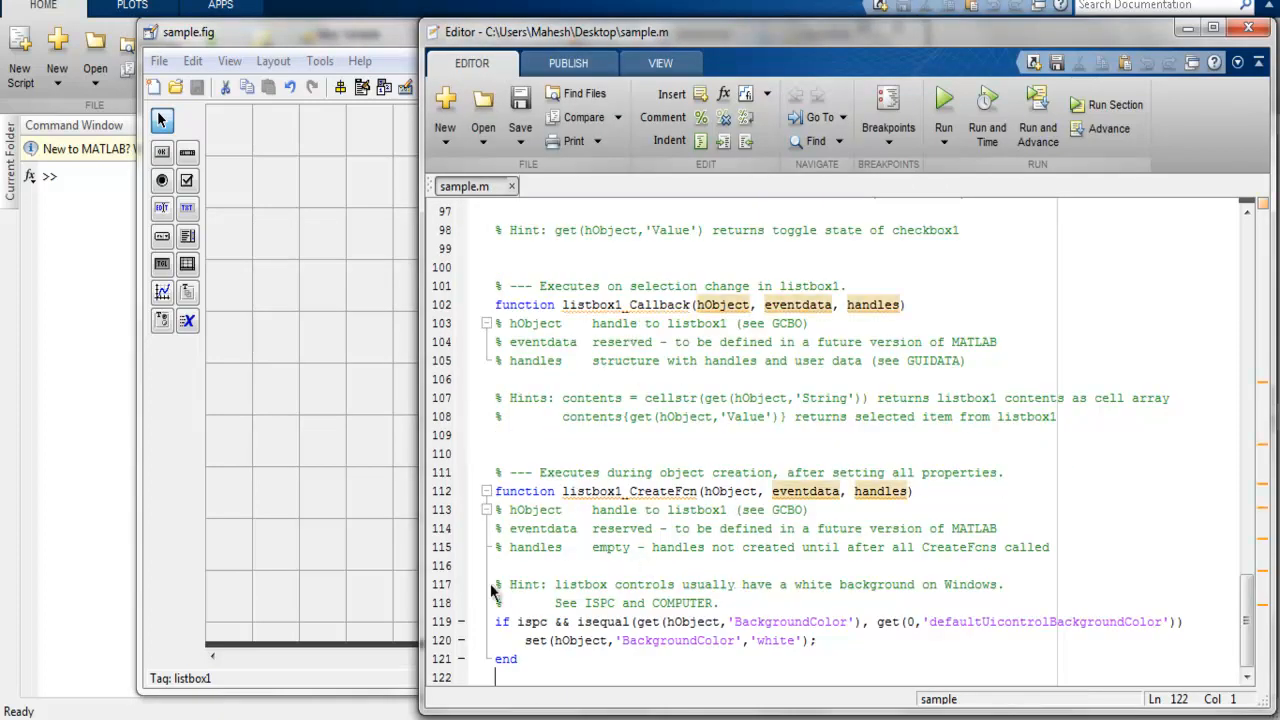
Step: Delete the listbox from the figure canvas and check its callback functions in the sample.m code
left_click(305, 484)
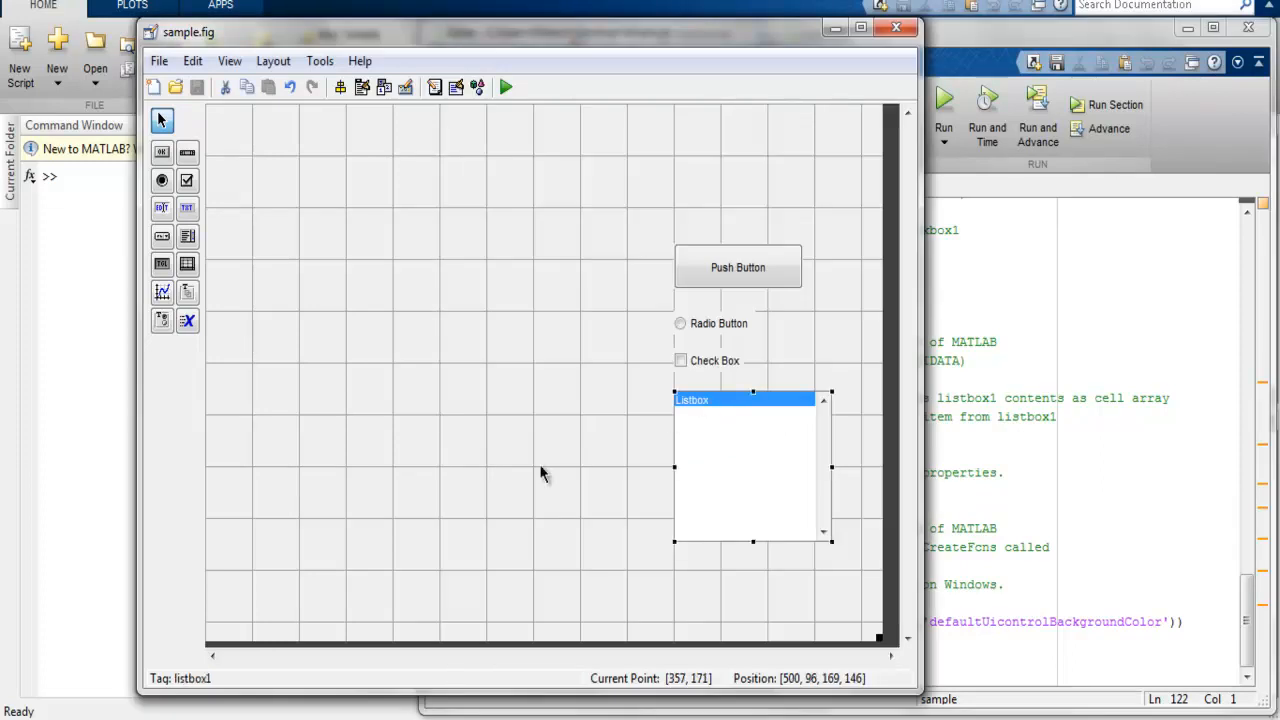
key("Delete")
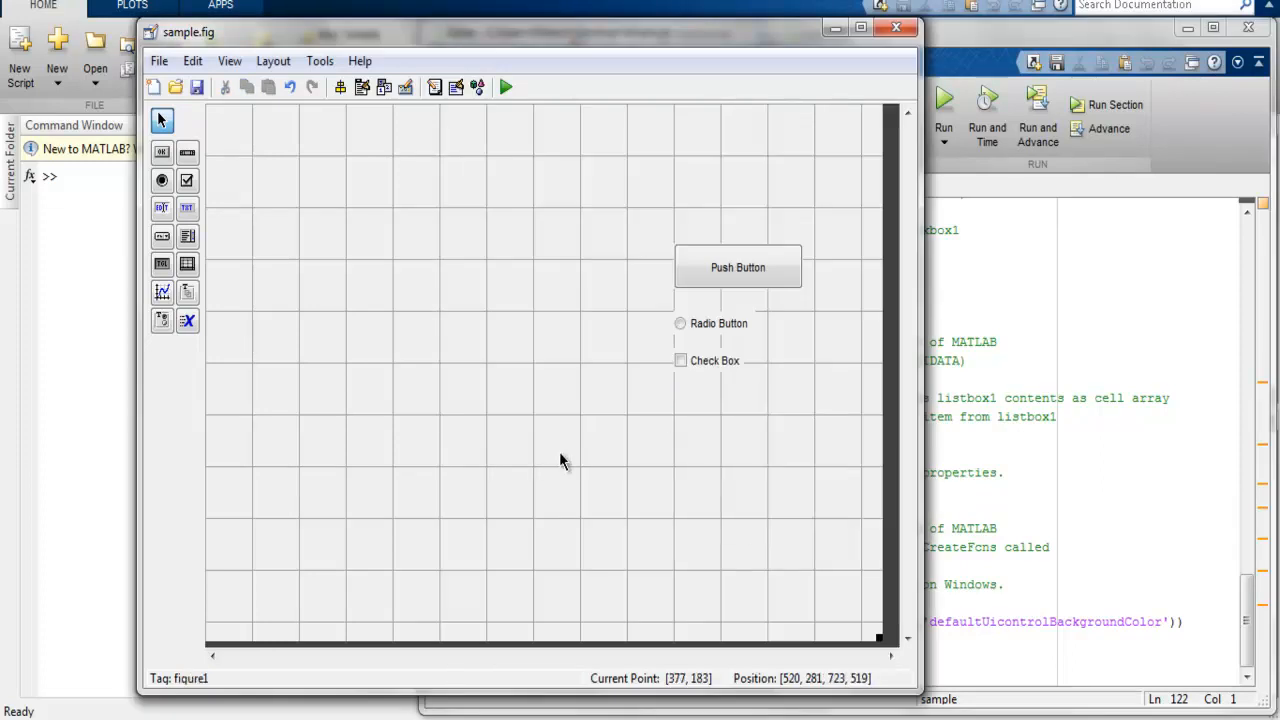
left_click(1163, 515)
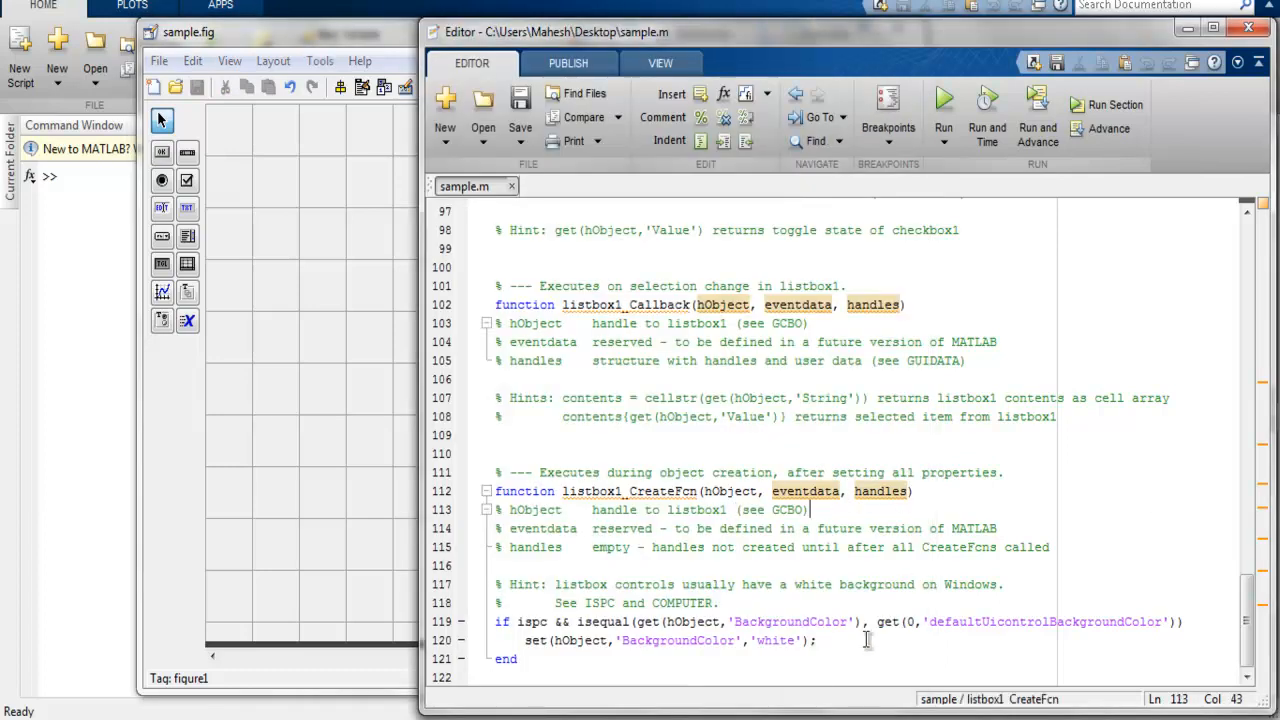
left_click(390, 466)
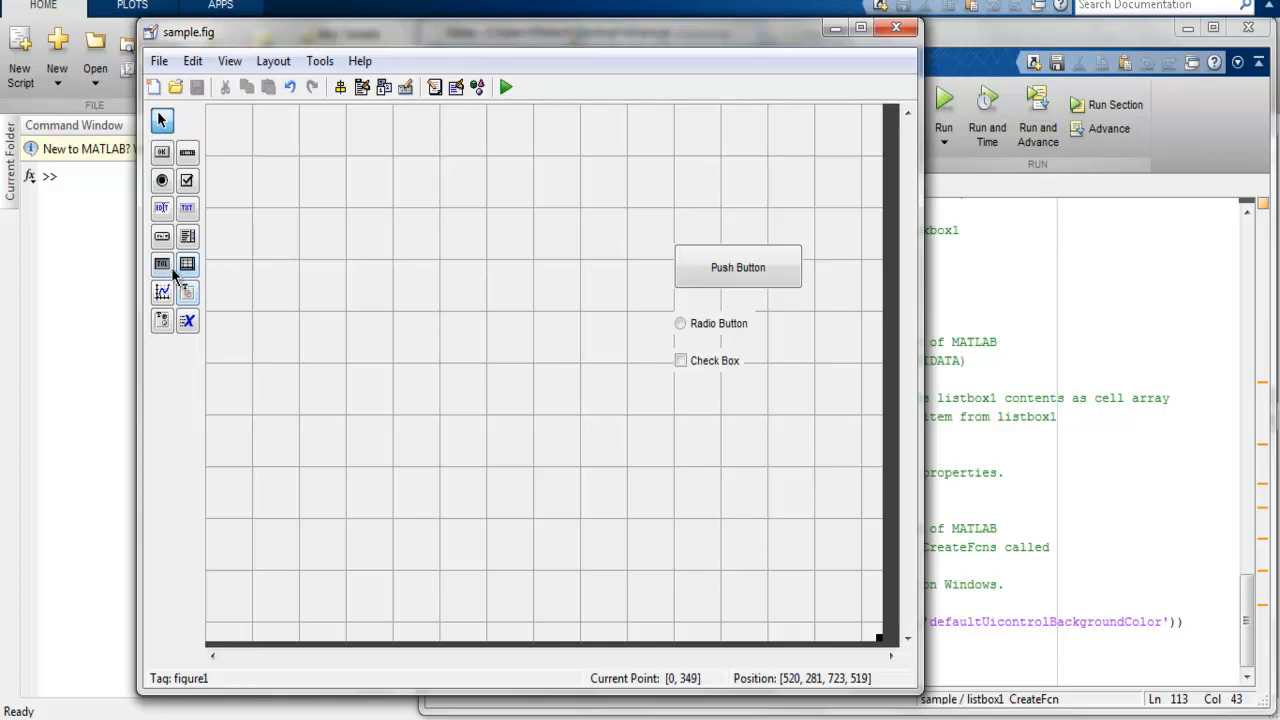
Step: Add a default-size toggle button below the check box and a table of 200 by 150 pixels beneath it
left_click_drag(167, 270, 697, 397)
left_click(776, 448)
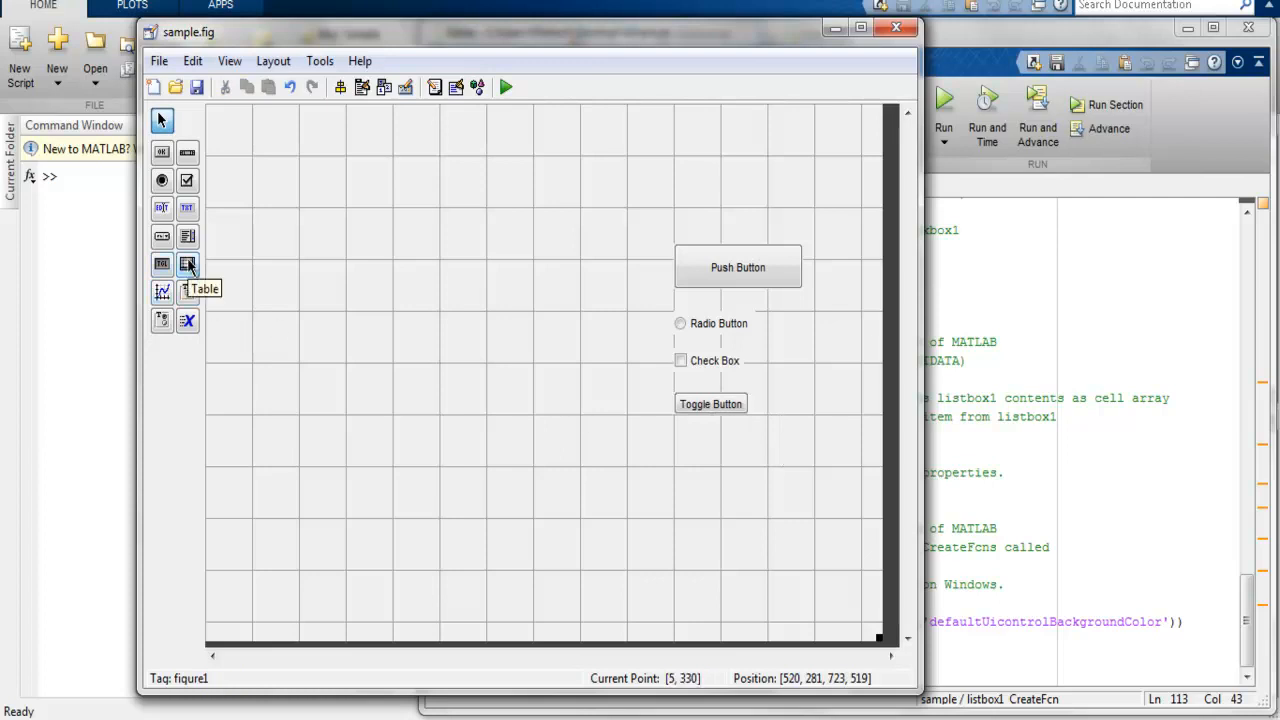
left_click_drag(188, 265, 682, 453)
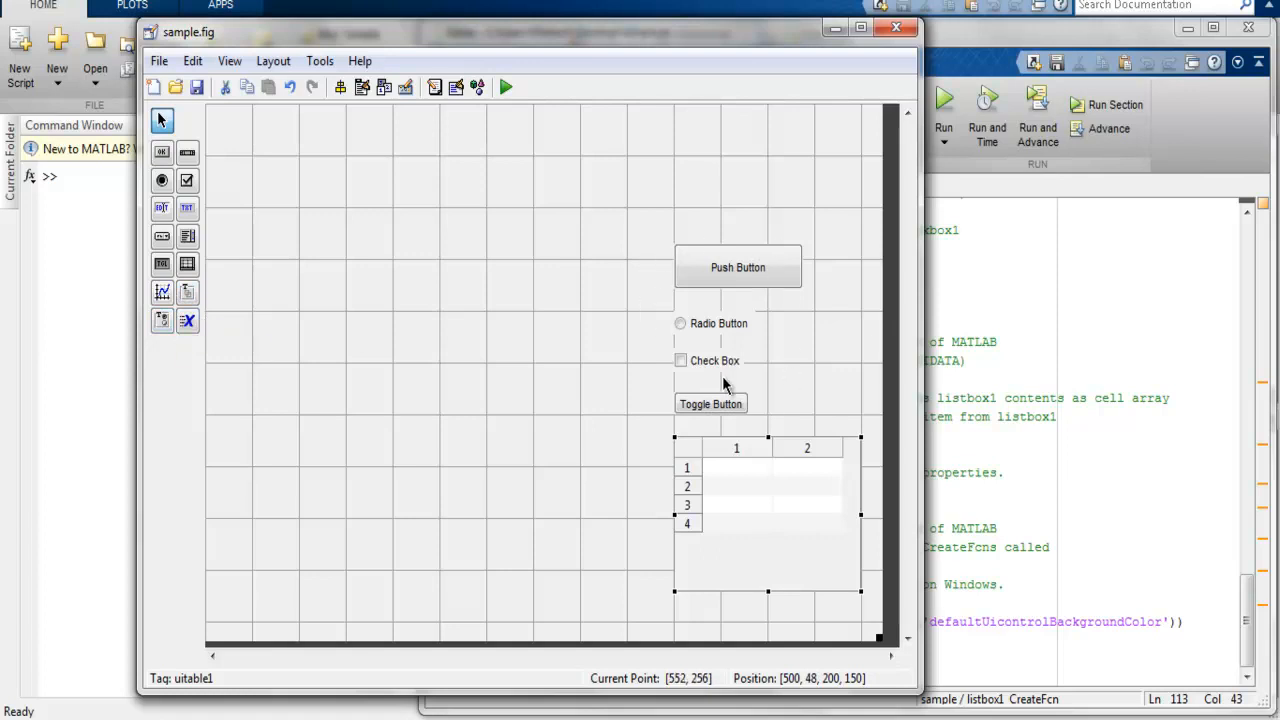
Step: Place a button group of about 150 by 150 pixels in the lower left area of the canvas
left_click(162, 320)
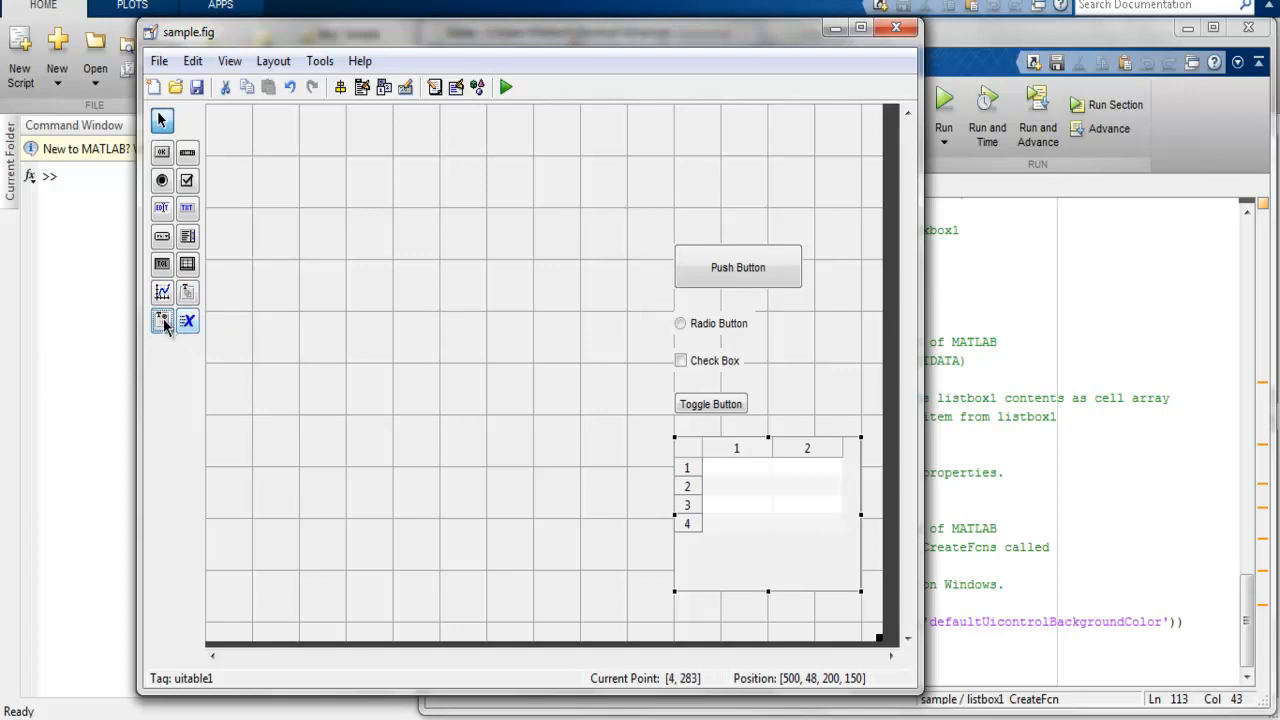
left_click(237, 468)
Step: Try moving the push button, radio button, check box and toggle button into the button group, and undo the move
left_click_drag(612, 224, 826, 420)
left_click_drag(745, 270, 318, 494)
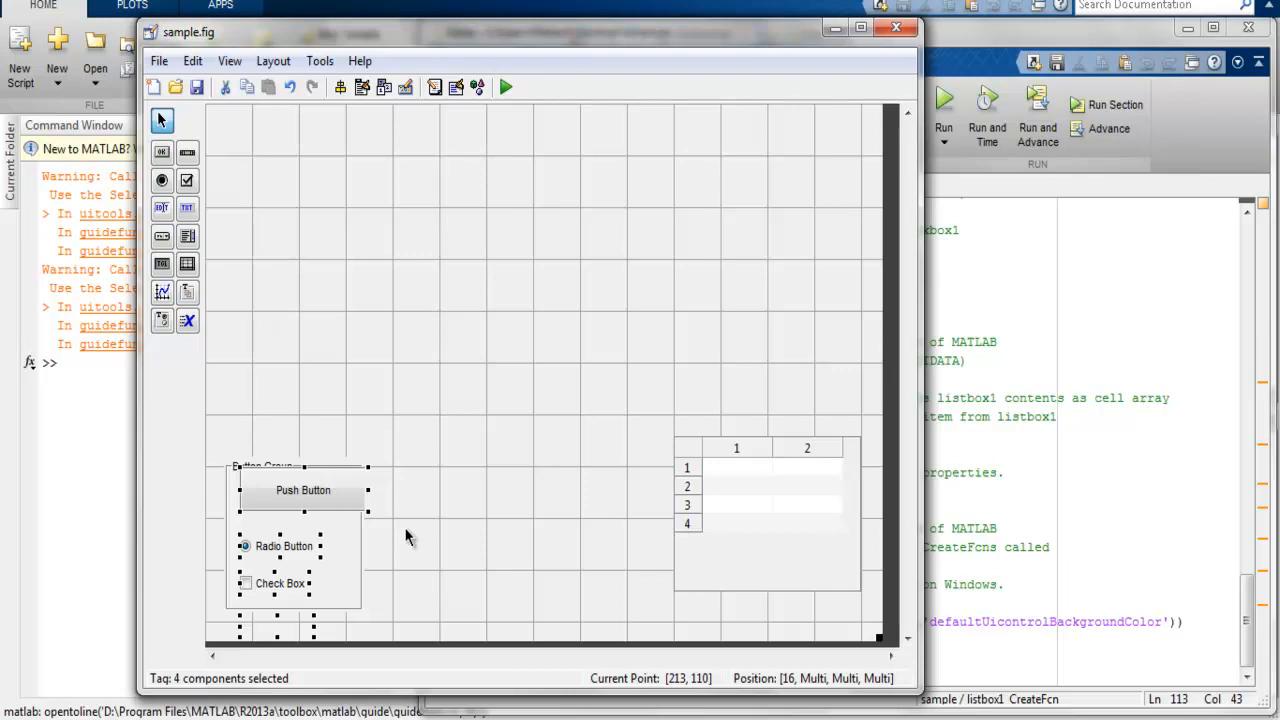
key("ctrl+z")
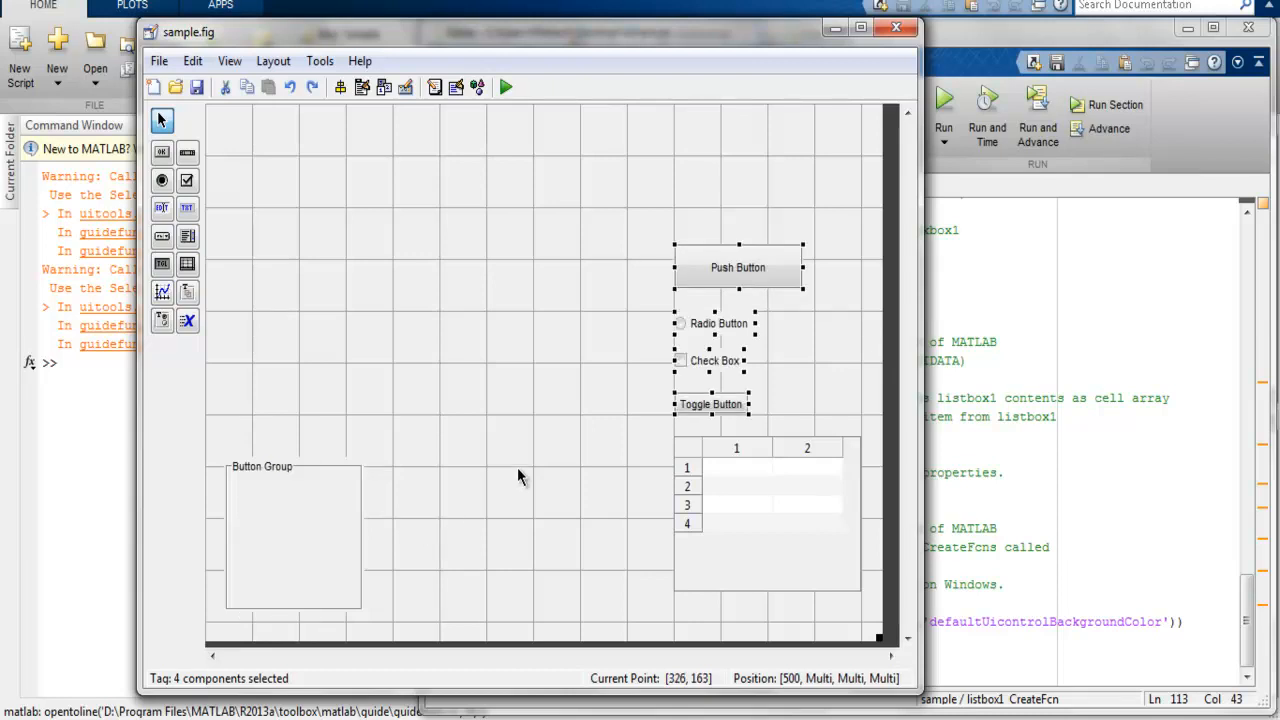
left_click(555, 465)
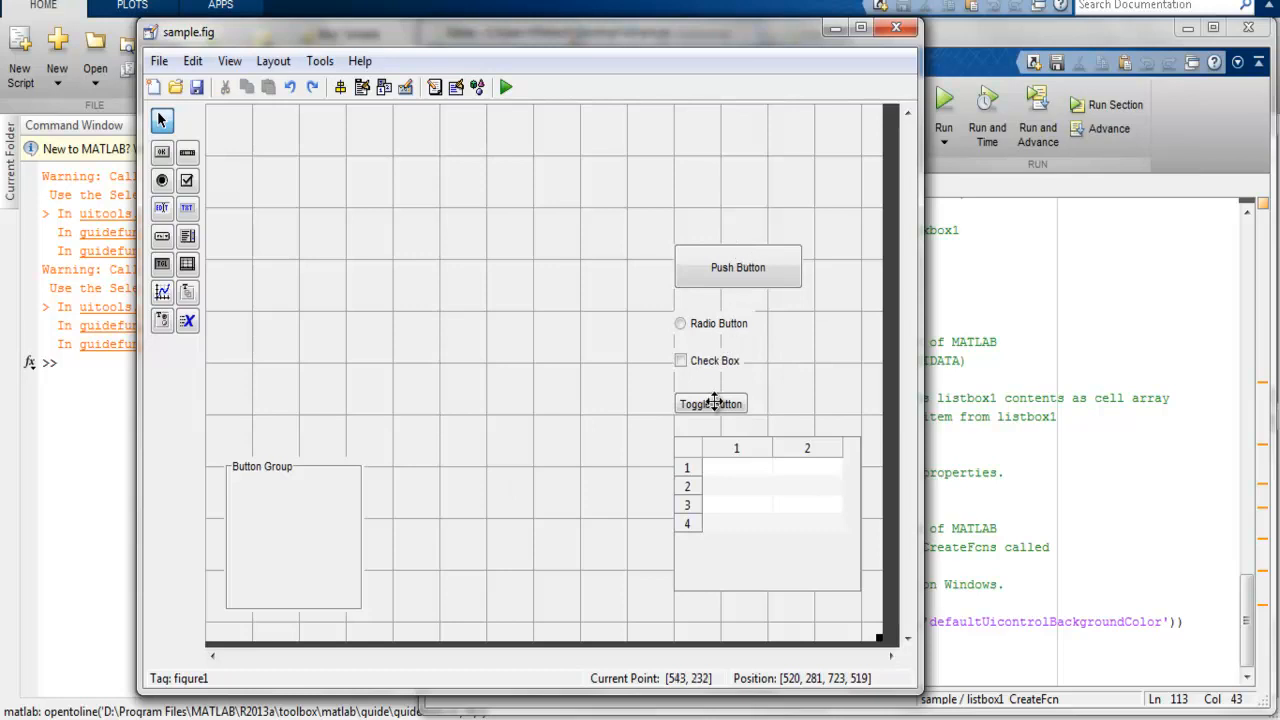
Step: Move the radio button into the button group, add a copy of it, and stack the two radio buttons vertically
left_click(714, 326)
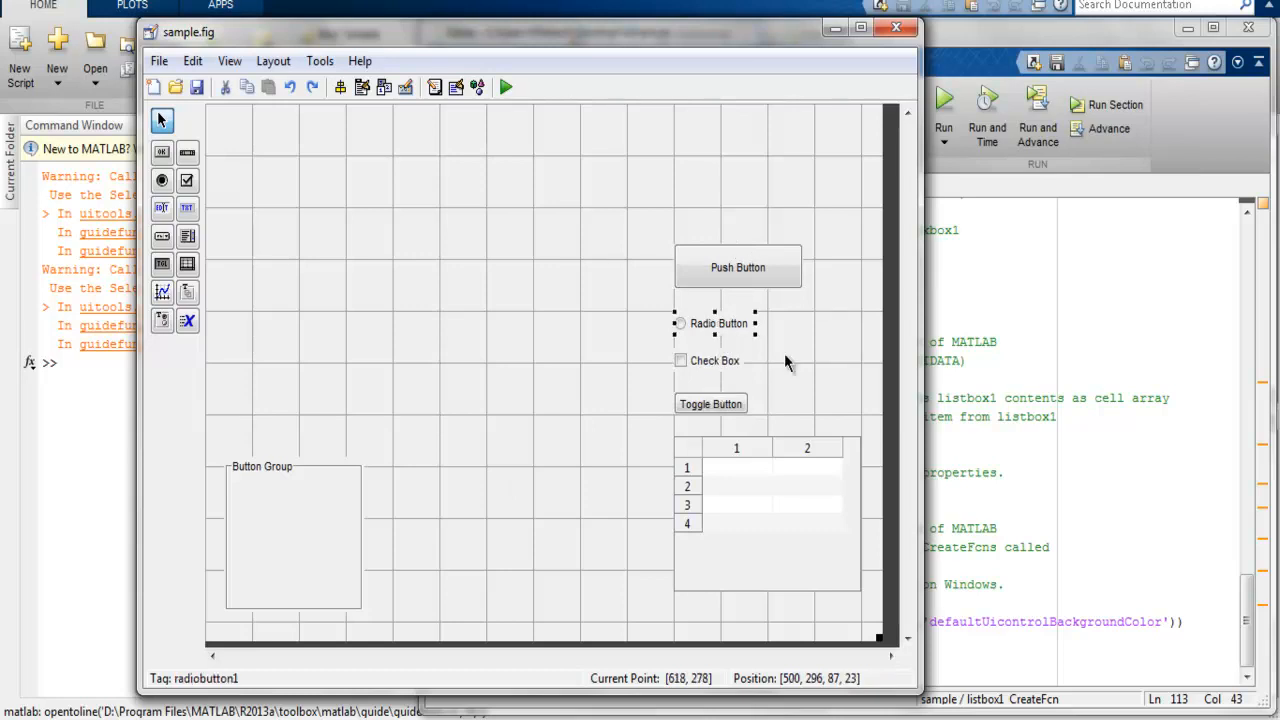
left_click(276, 521)
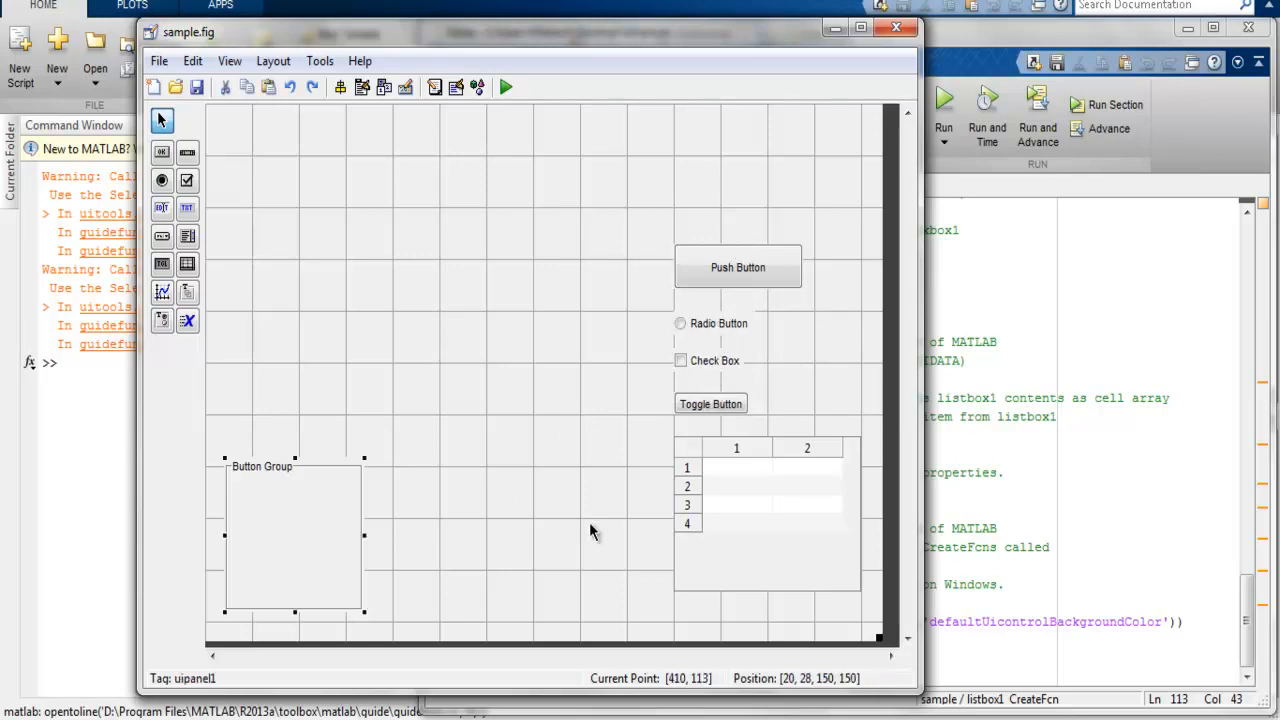
left_click_drag(676, 323, 267, 515)
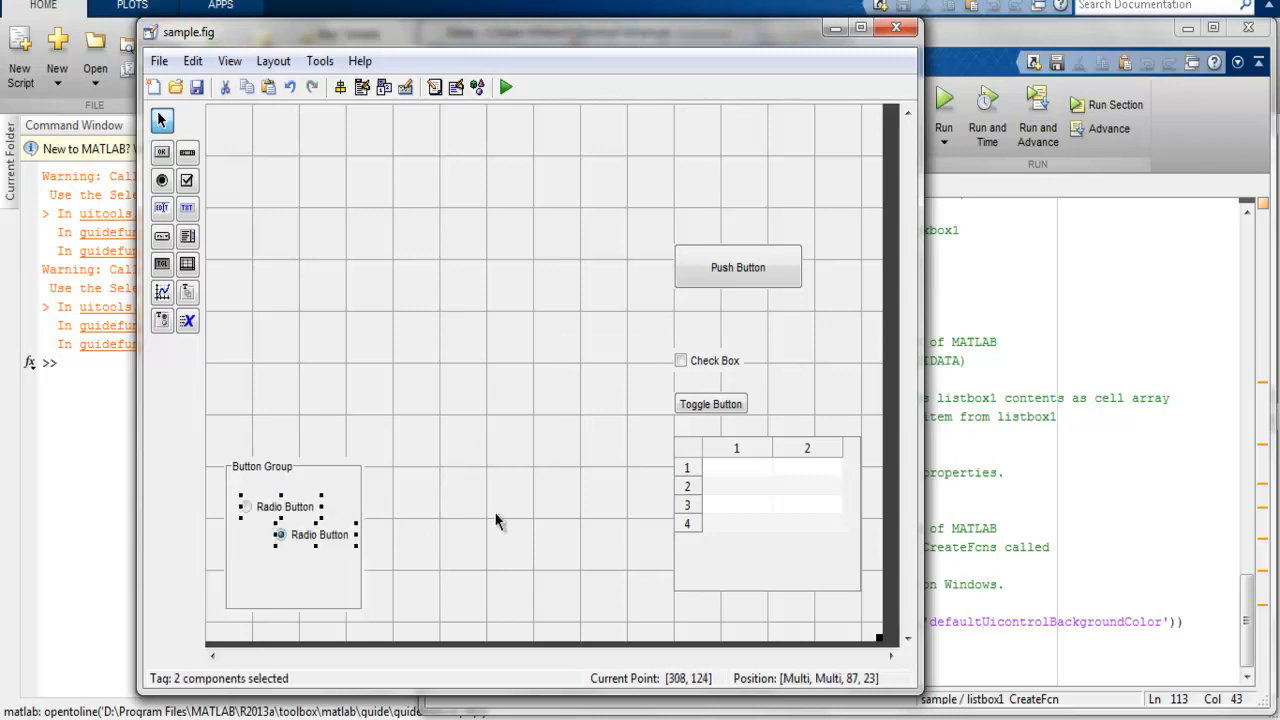
left_click_drag(352, 539, 278, 548)
left_click(306, 538)
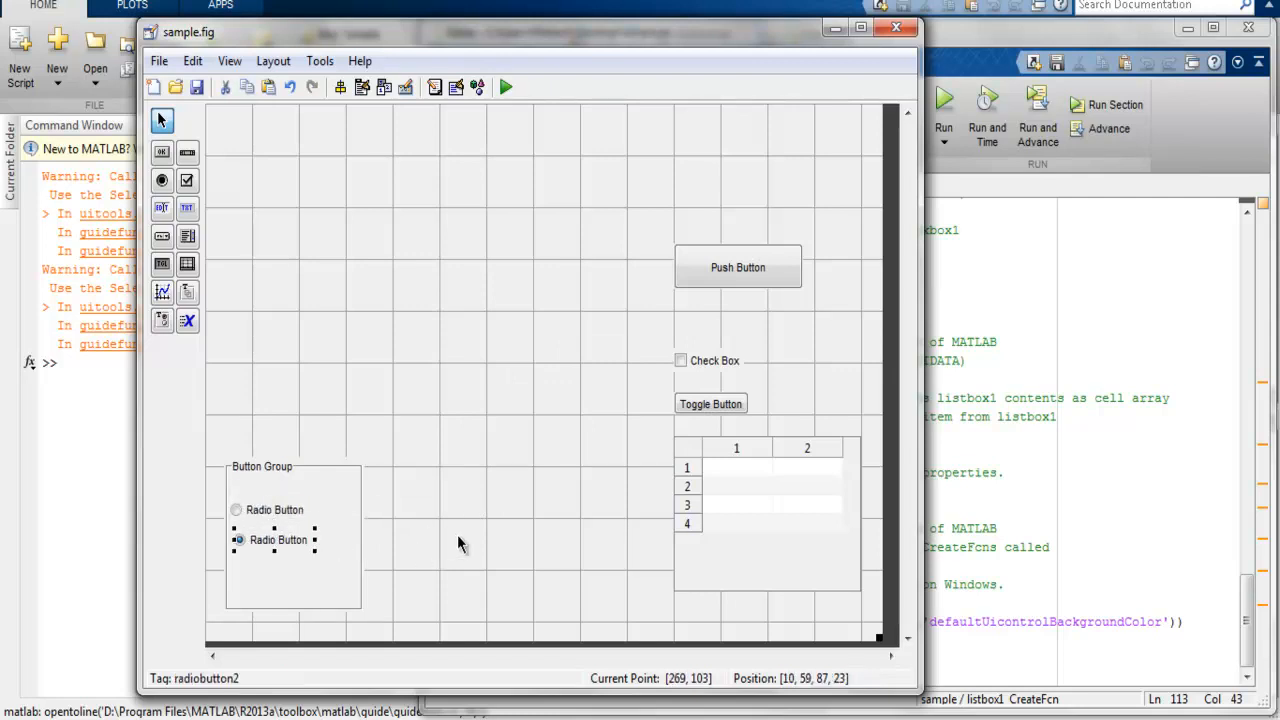
left_click(457, 537)
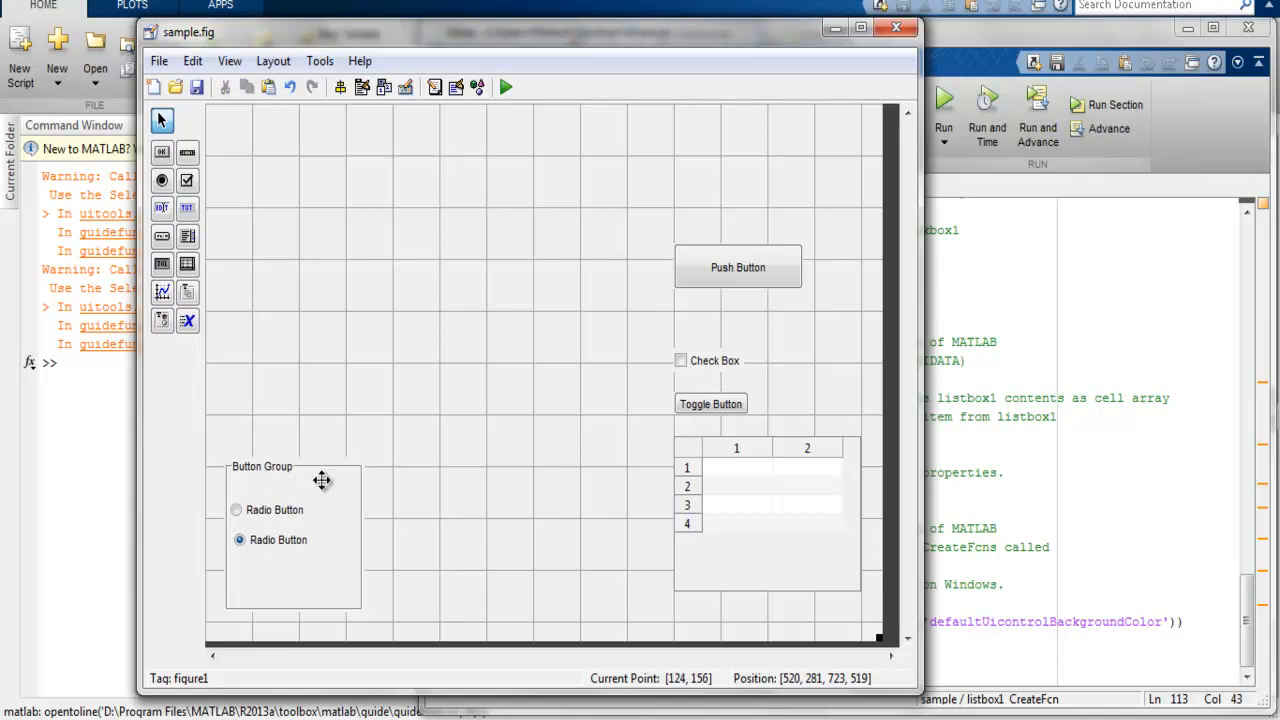
left_click(266, 513)
left_click_drag(266, 513, 272, 510)
left_click(529, 531)
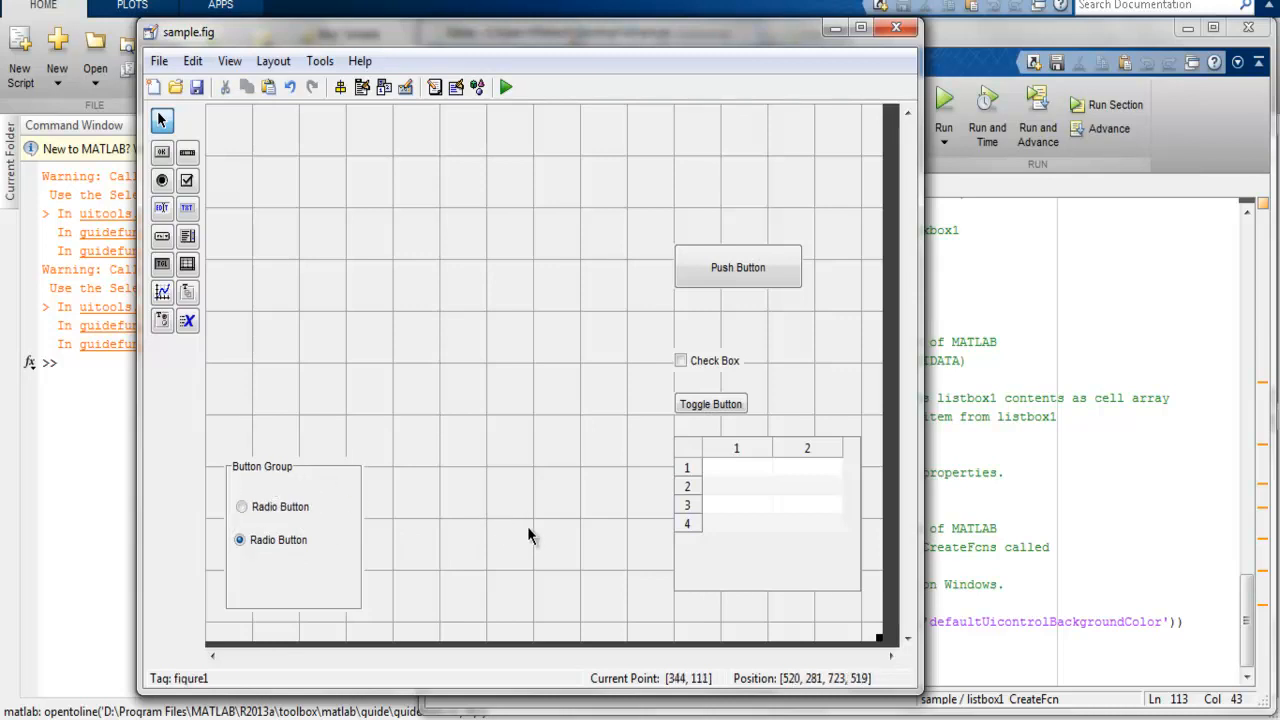
Step: Delete the button group together with both radio buttons inside it
left_click_drag(478, 622, 216, 447)
key("Delete")
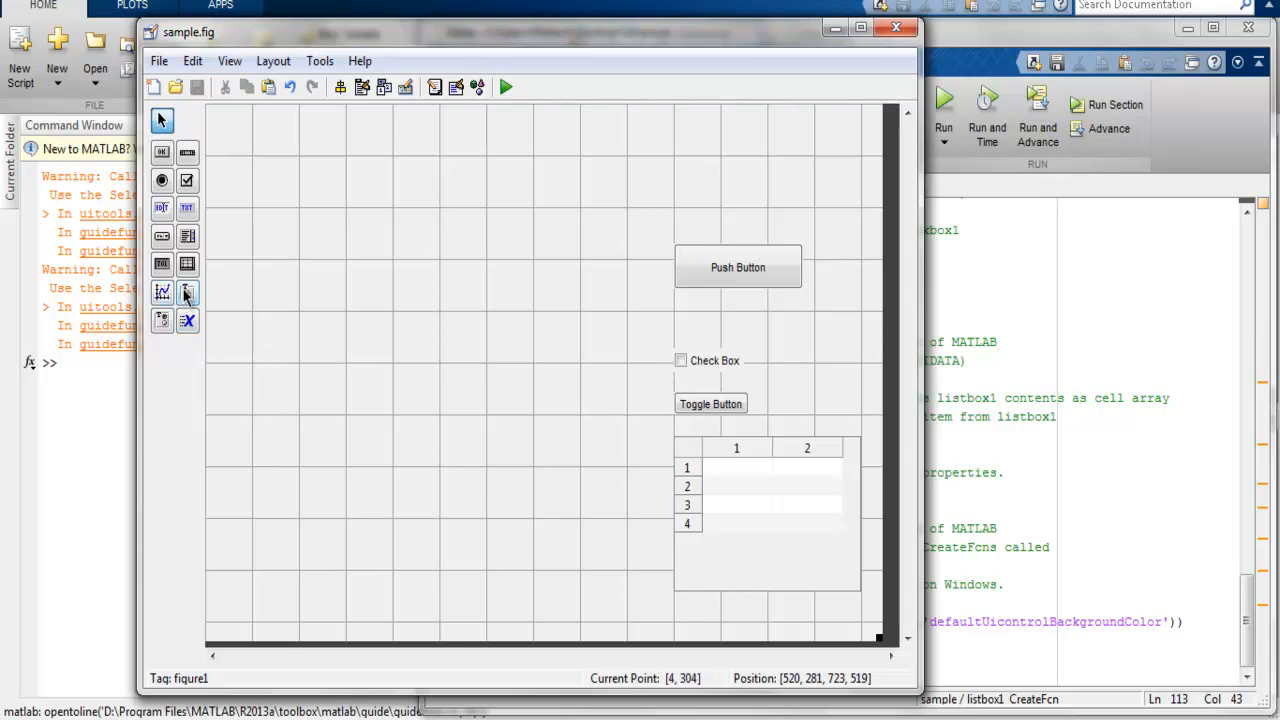
Step: Add an enlarged panel in the upper middle of the canvas and move the push button and check box into it
left_click_drag(187, 292, 503, 180)
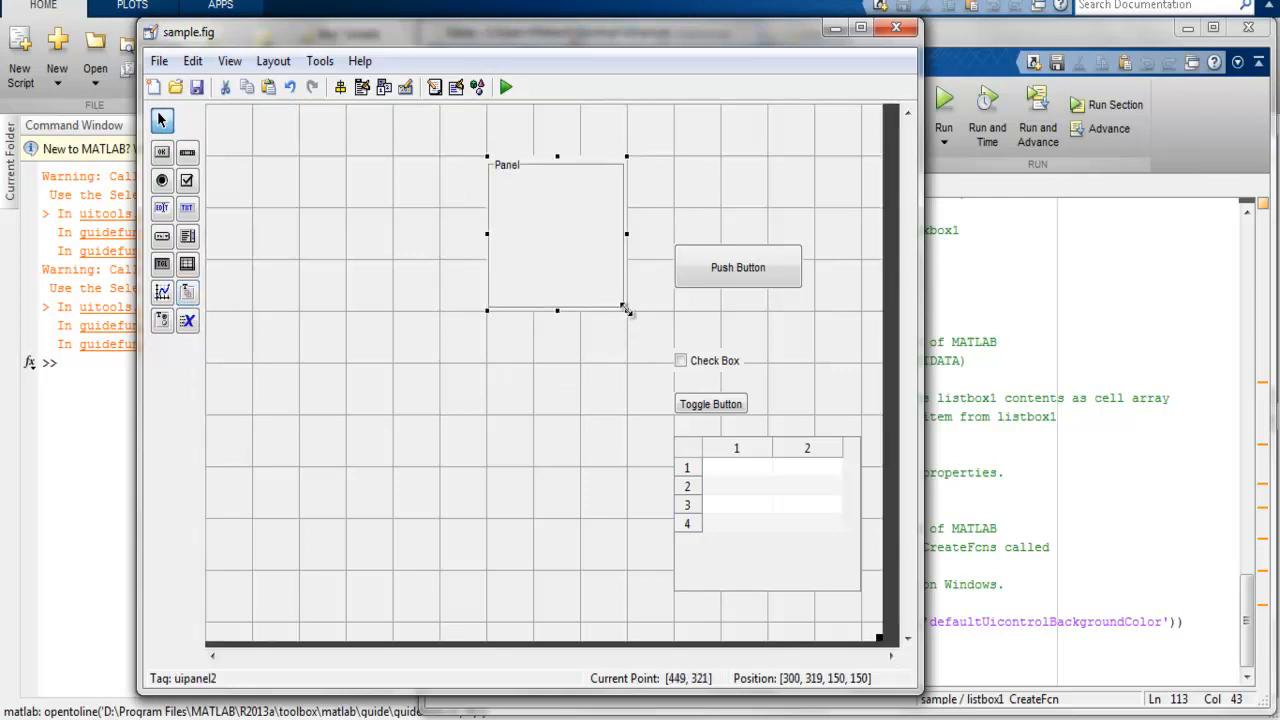
left_click_drag(626, 309, 658, 450)
left_click_drag(684, 188, 810, 411)
left_click_drag(750, 285, 583, 224)
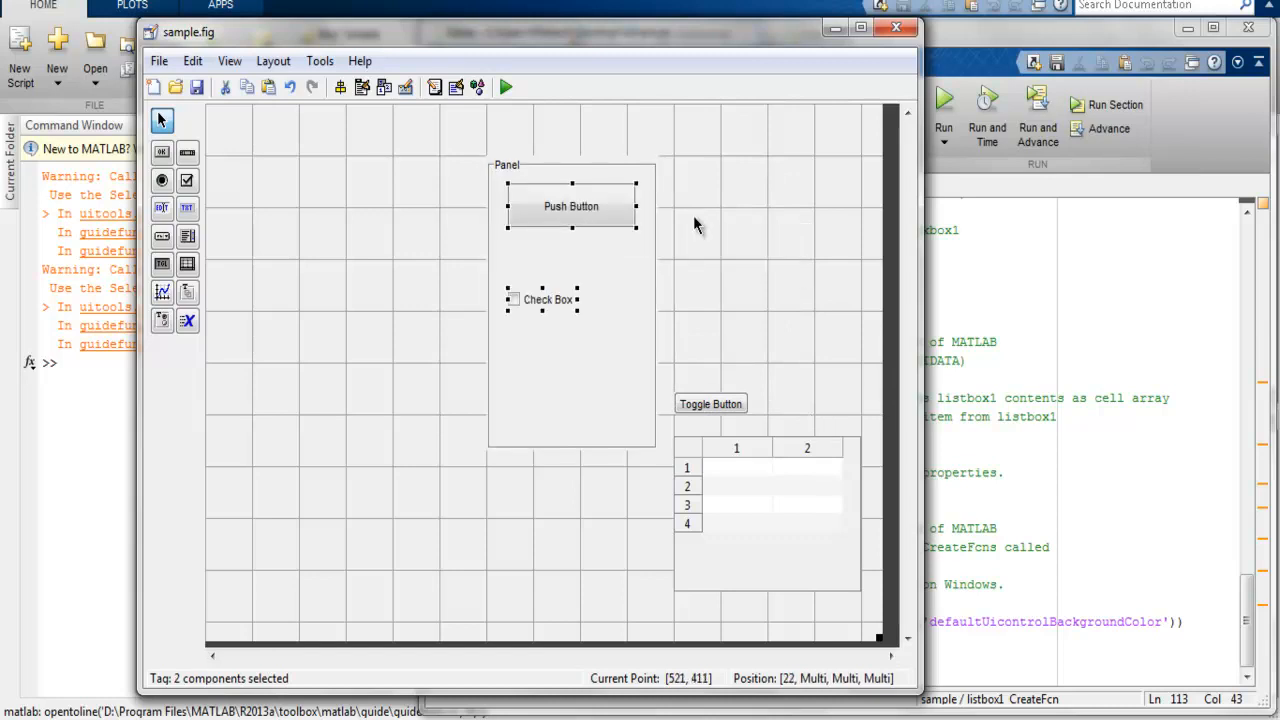
Step: Move the check box up closer to the push button and place the toggle button beneath it inside the panel
left_click(543, 294)
left_click_drag(543, 294, 537, 263)
left_click_drag(720, 403, 556, 304)
key("Right")
key("Right")
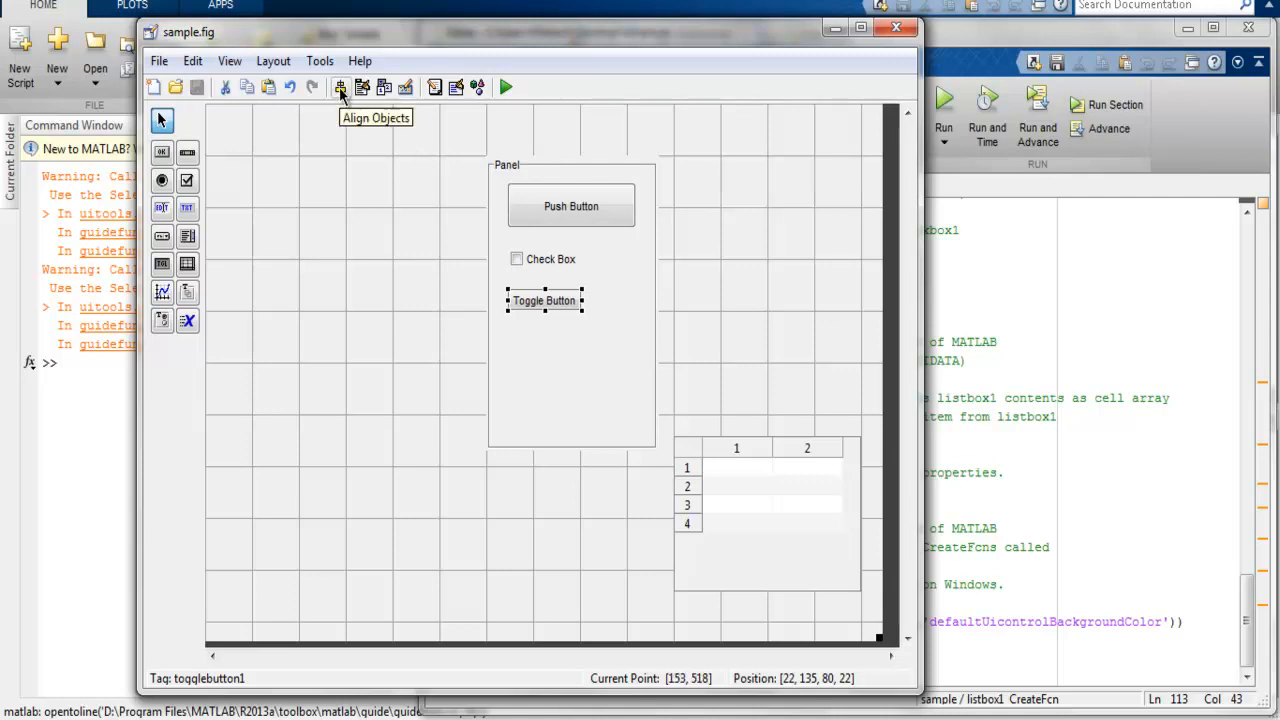
Step: Align the push button, check box and toggle button on their horizontal centers with Align Objects, and move their panel above the table
left_click(551, 255, "shift")
left_click(562, 203, "shift")
left_click(340, 87)
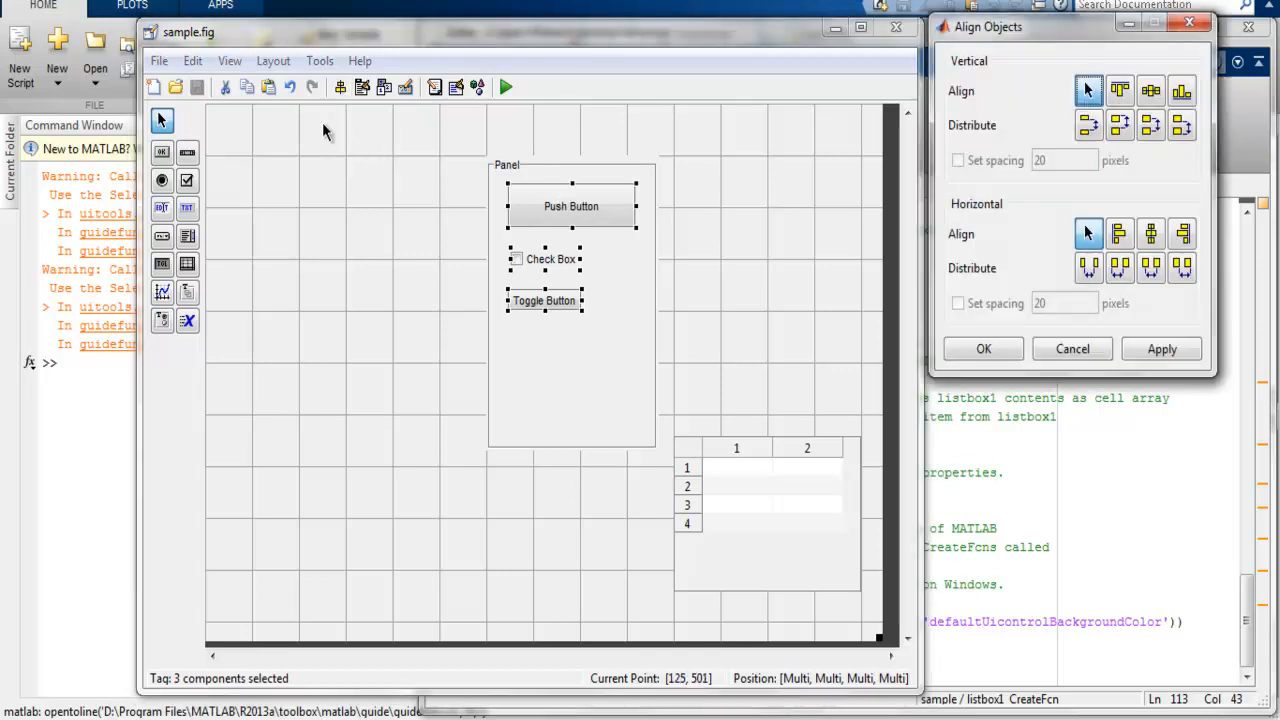
left_click_drag(1035, 28, 789, 176)
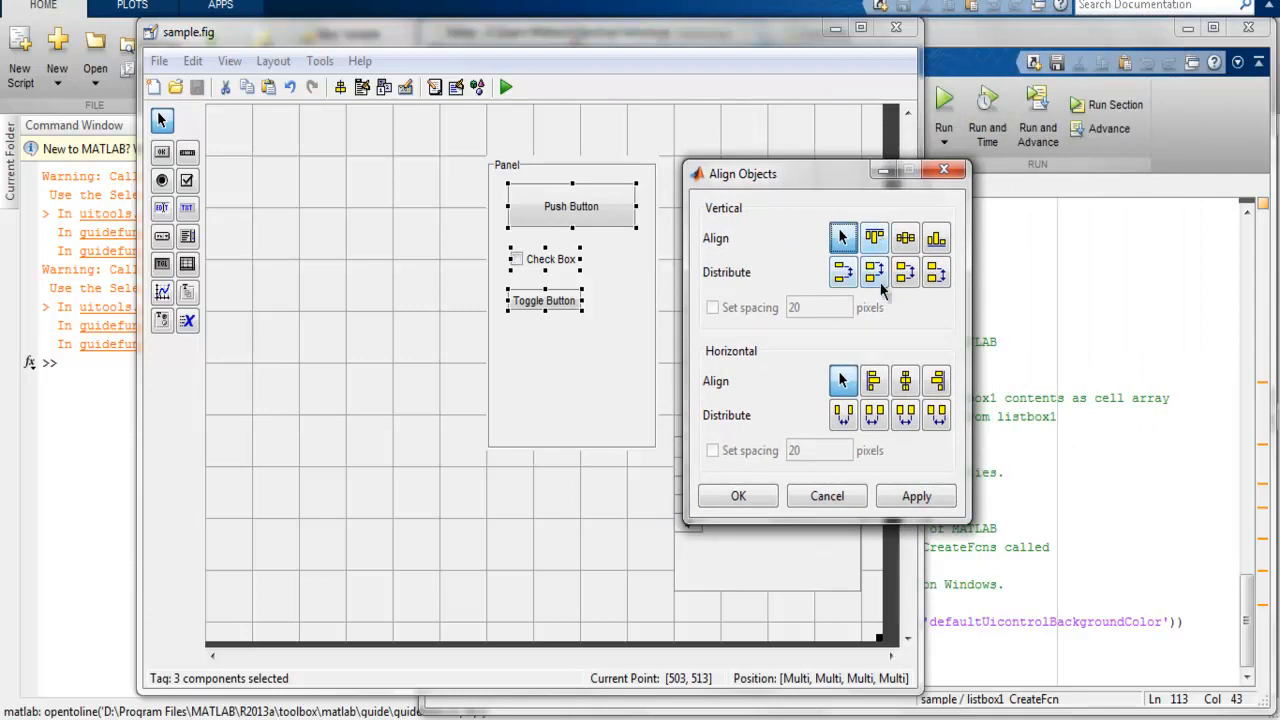
left_click(873, 381)
left_click(907, 384)
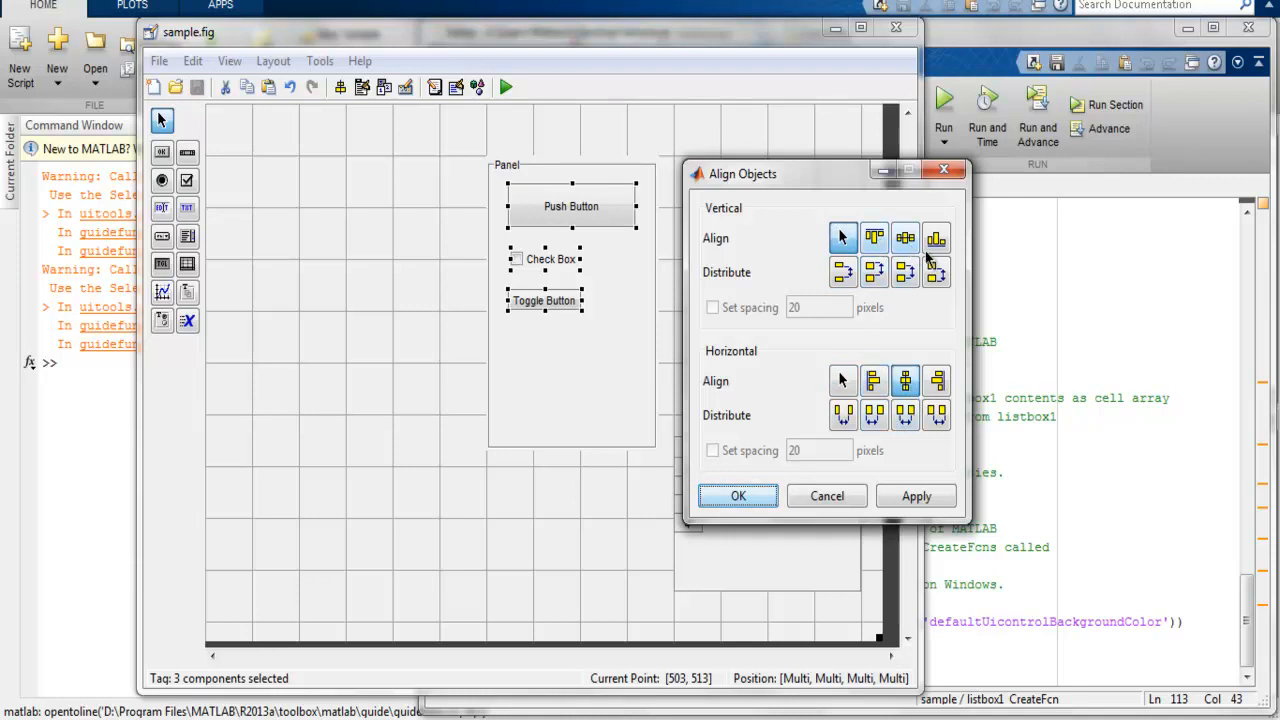
left_click(914, 500)
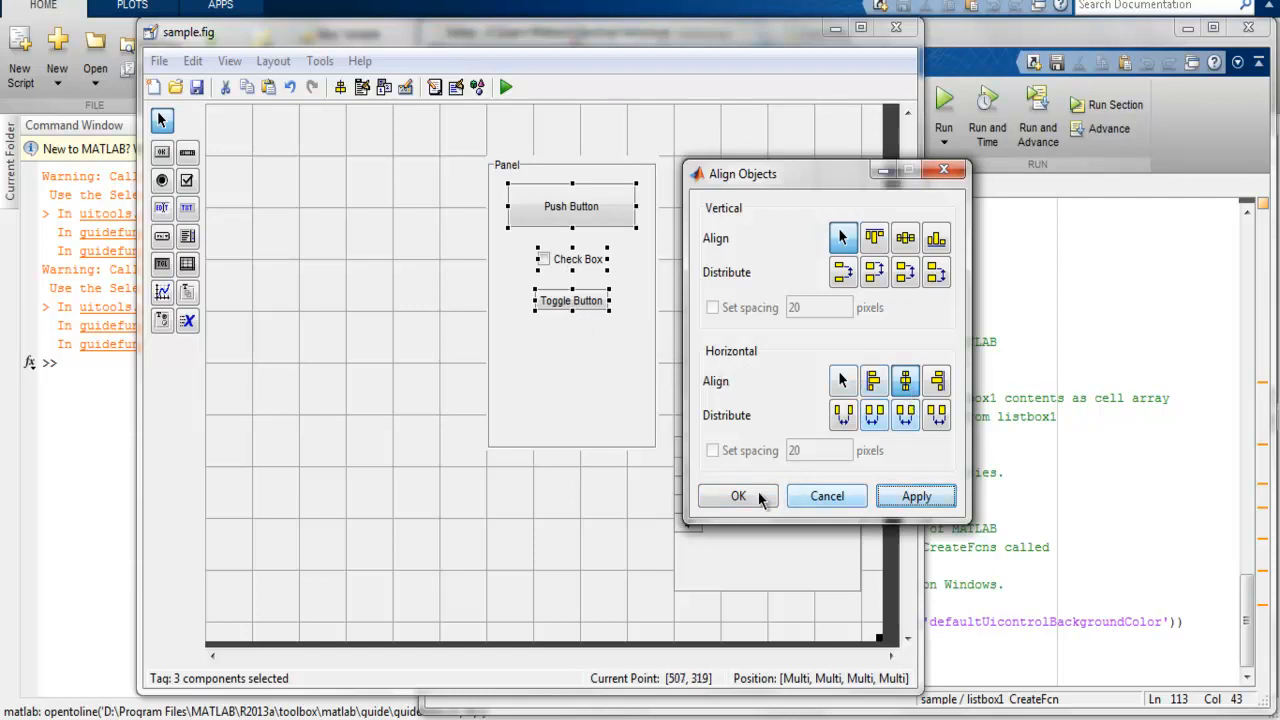
left_click(706, 495)
left_click_drag(574, 164, 759, 136)
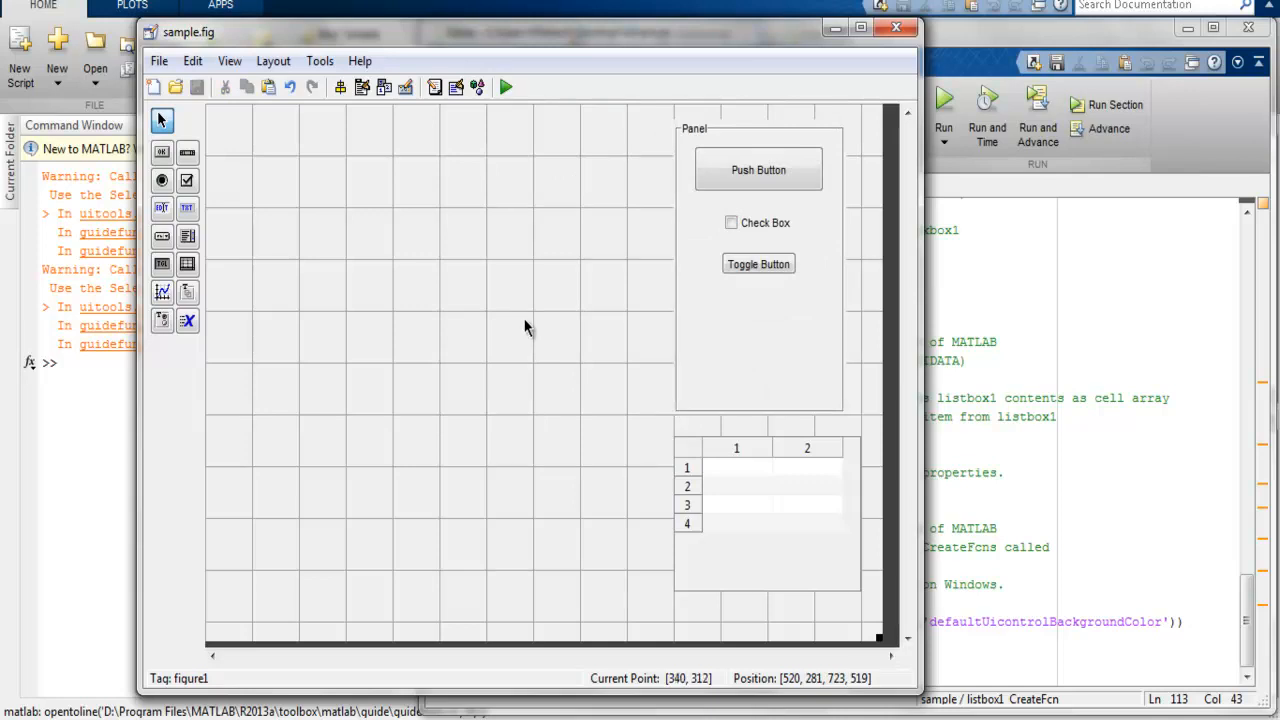
Step: Place an axes in the upper left area of the canvas and enlarge it to about 215 by 151 pixels
left_click(163, 297)
left_click(272, 181)
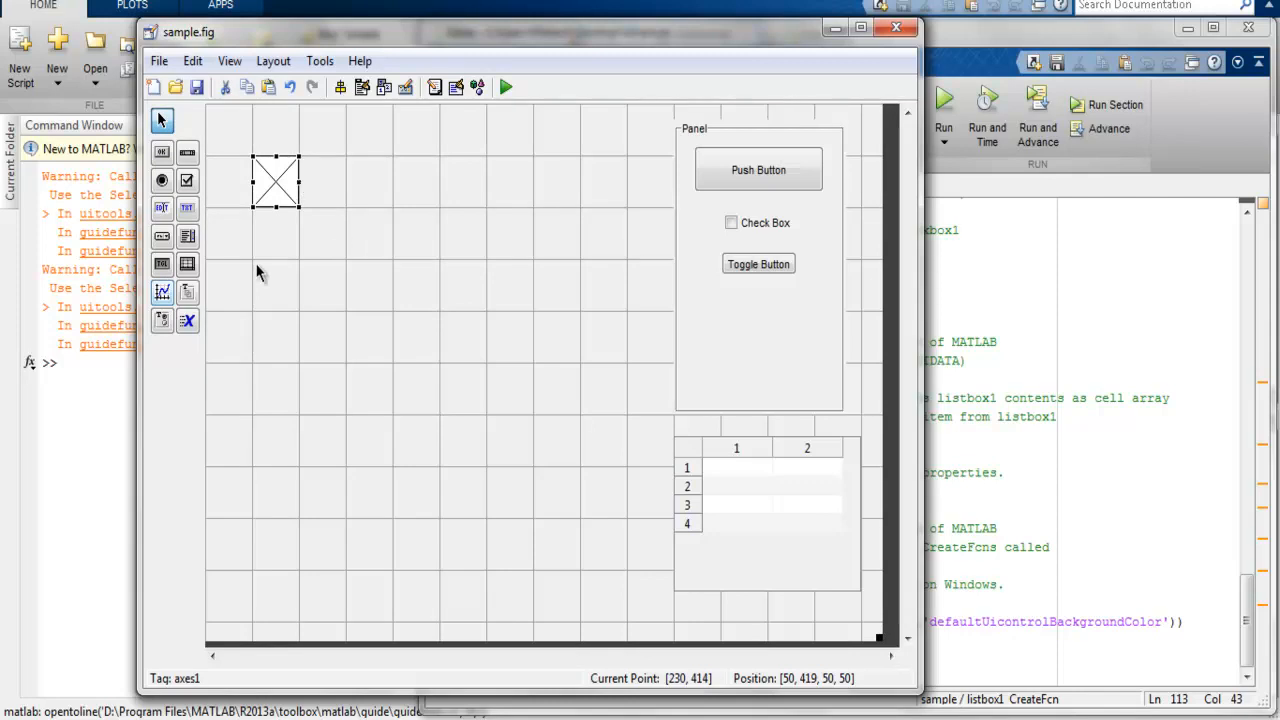
Step: Open the Property Inspector for the axes, enlarge its window beside the canvas, and examine the Tag property
right_click(273, 200)
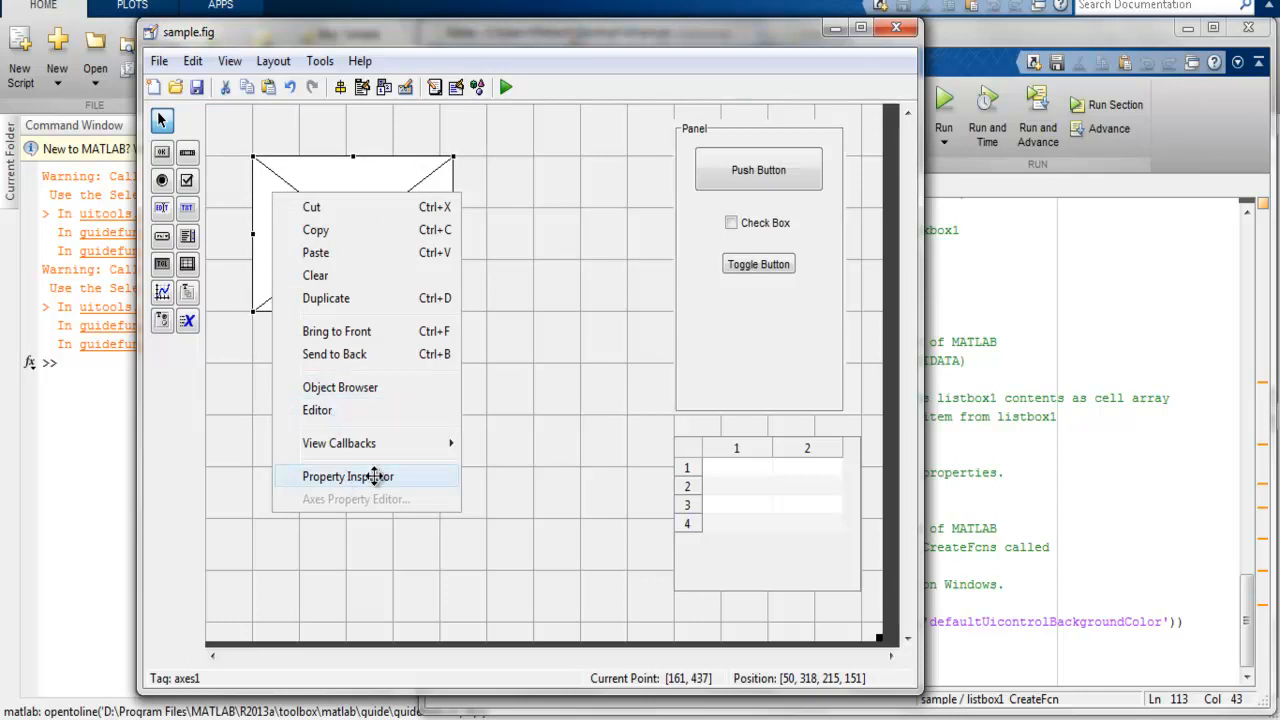
left_click(340, 476)
left_click_drag(85, 1, 933, 116)
left_click_drag(1079, 616, 1228, 688)
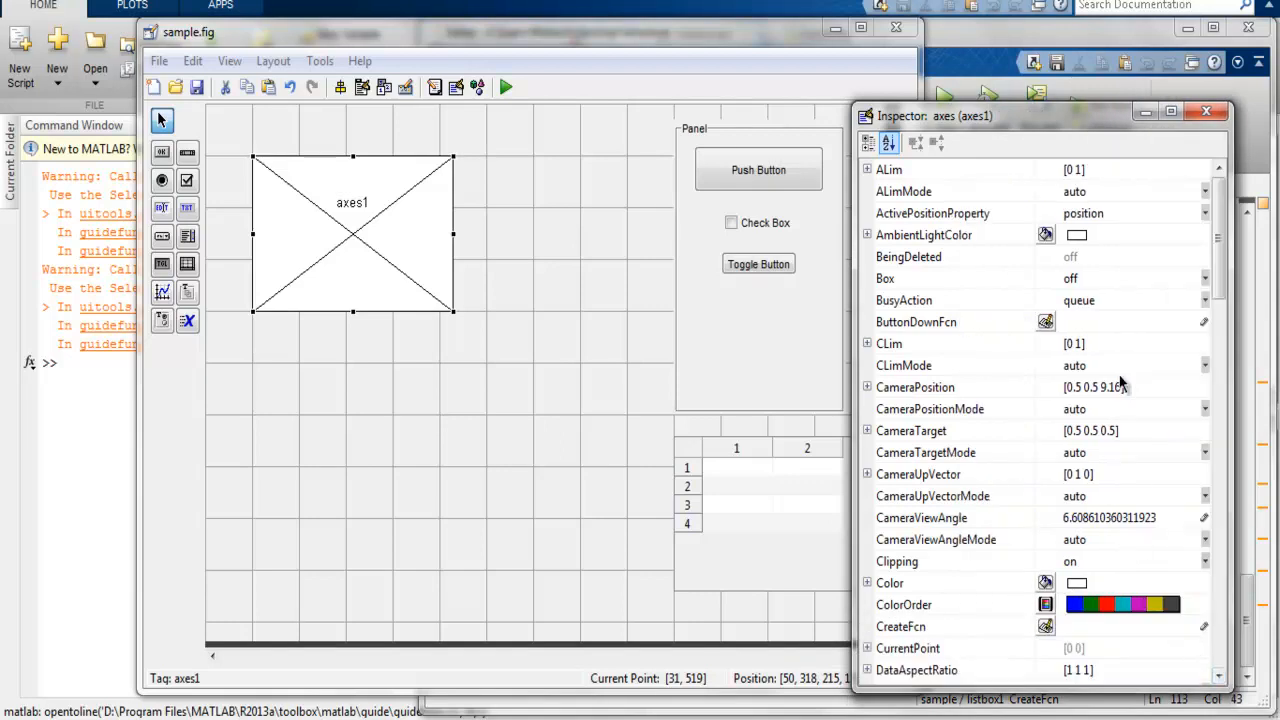
scroll(1135, 480, "down", 10)
scroll(1120, 381, "down", 4)
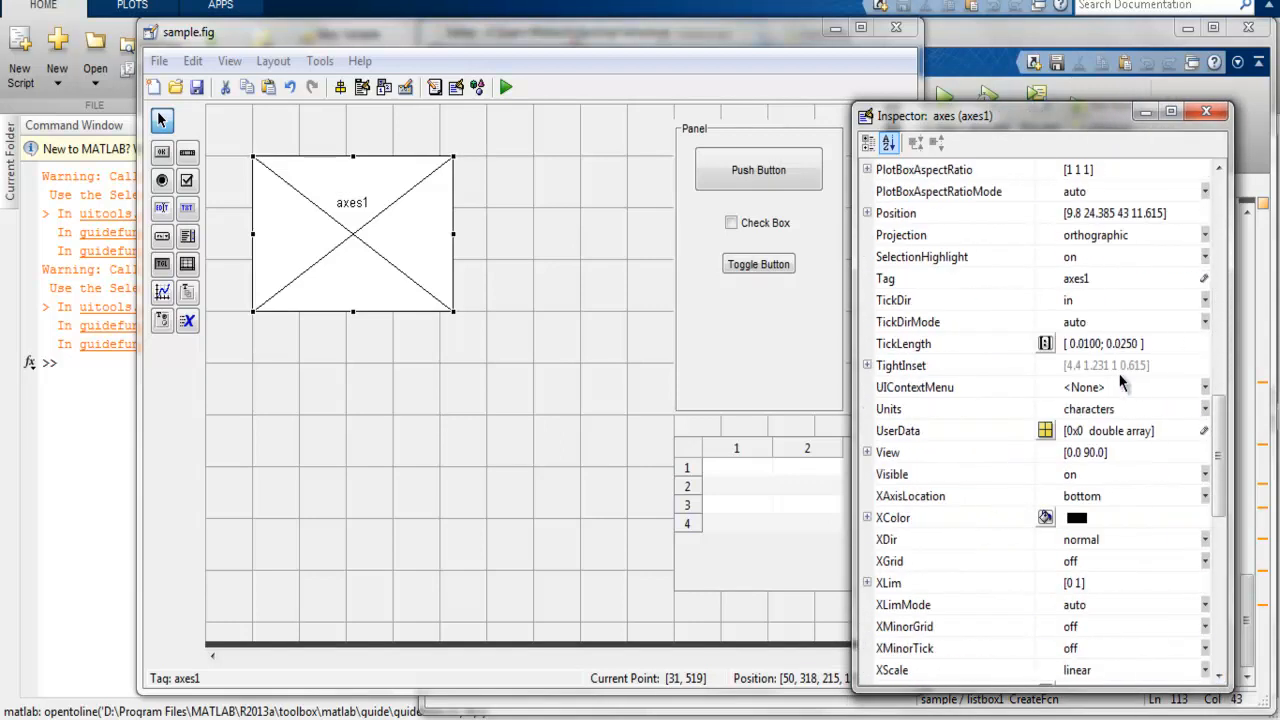
left_click(1124, 284)
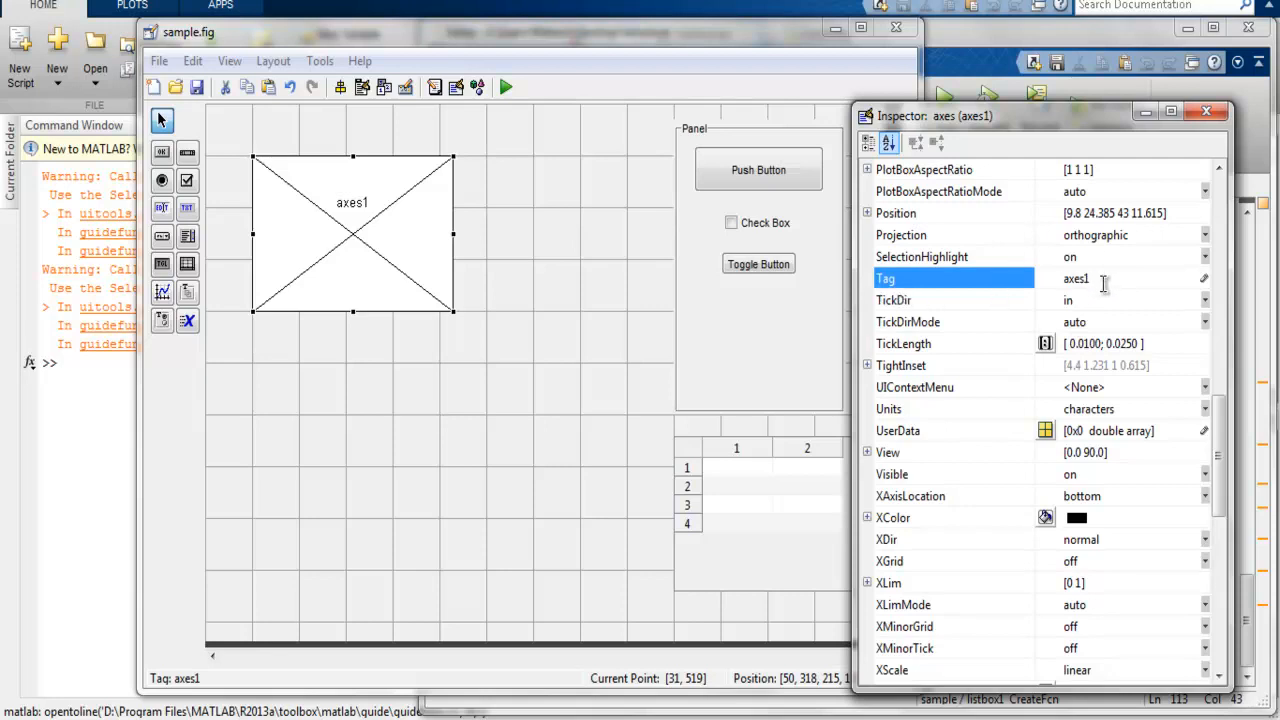
Step: Look at the sample.m code, return to the figure, and bring its Property Inspector beside the canvas to view the figure's properties
left_click_drag(1004, 125, 581, 125)
left_click(1044, 427)
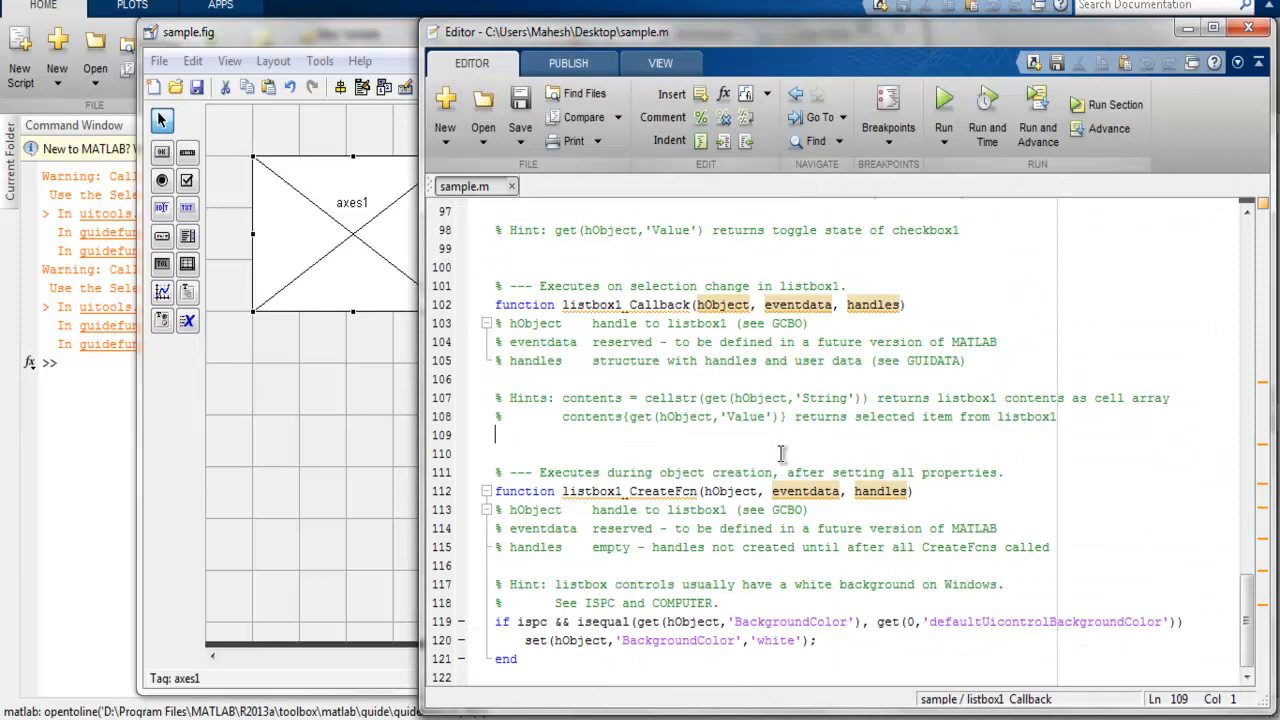
left_click(348, 397)
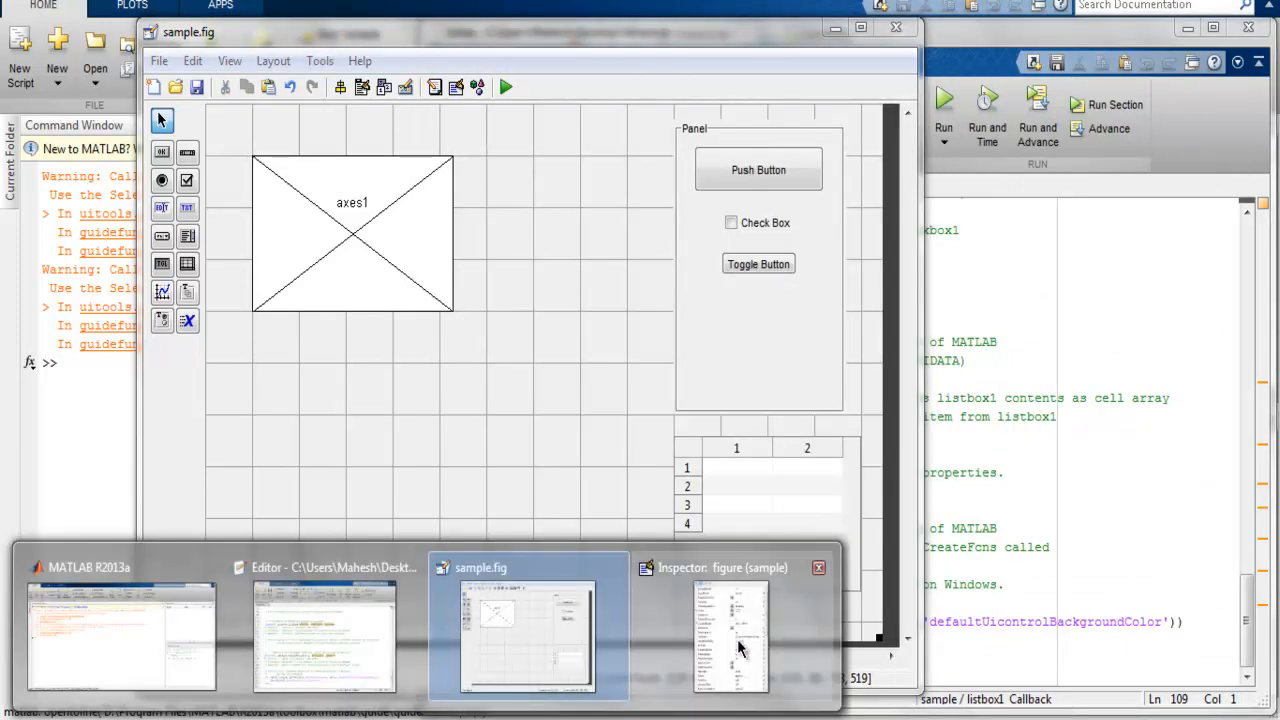
left_click(740, 630)
left_click_drag(601, 127, 1009, 96)
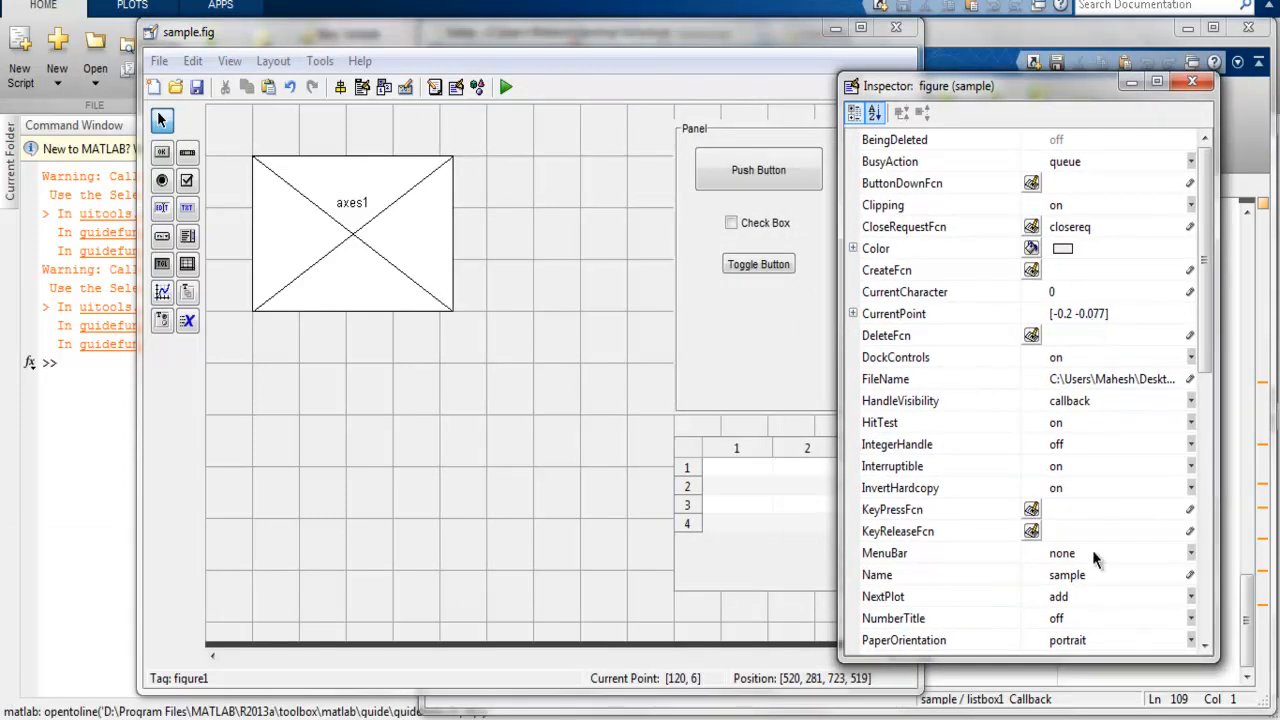
Step: Set the figure's Name property to "plot types" and put the Property Inspector away
left_click(1073, 573)
left_click(1104, 594)
left_click(1083, 575)
left_click(1083, 575)
left_click(1088, 575)
left_click_drag(1088, 575, 1022, 580)
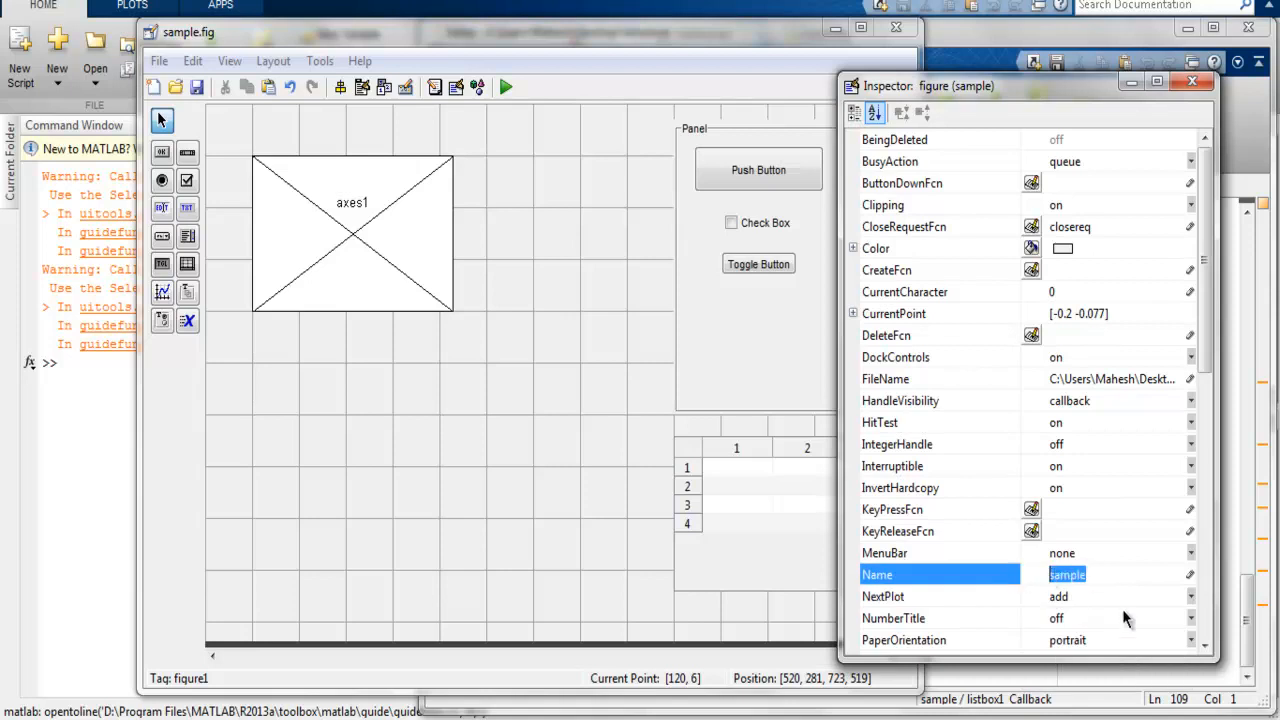
type("plot types")
key("Return")
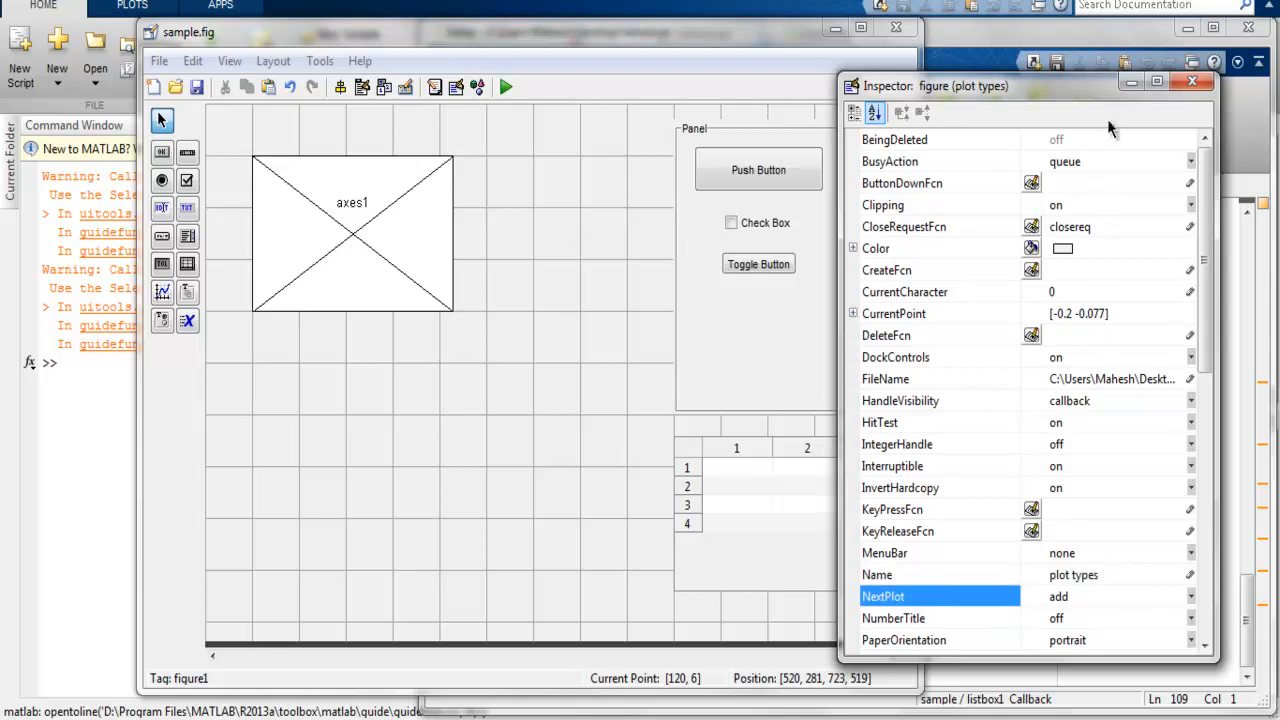
left_click(1126, 83)
Step: Place the table below the axes at about 301 by 215 pixels, and shift the panel closer to the axes and slightly lower
left_click(349, 234)
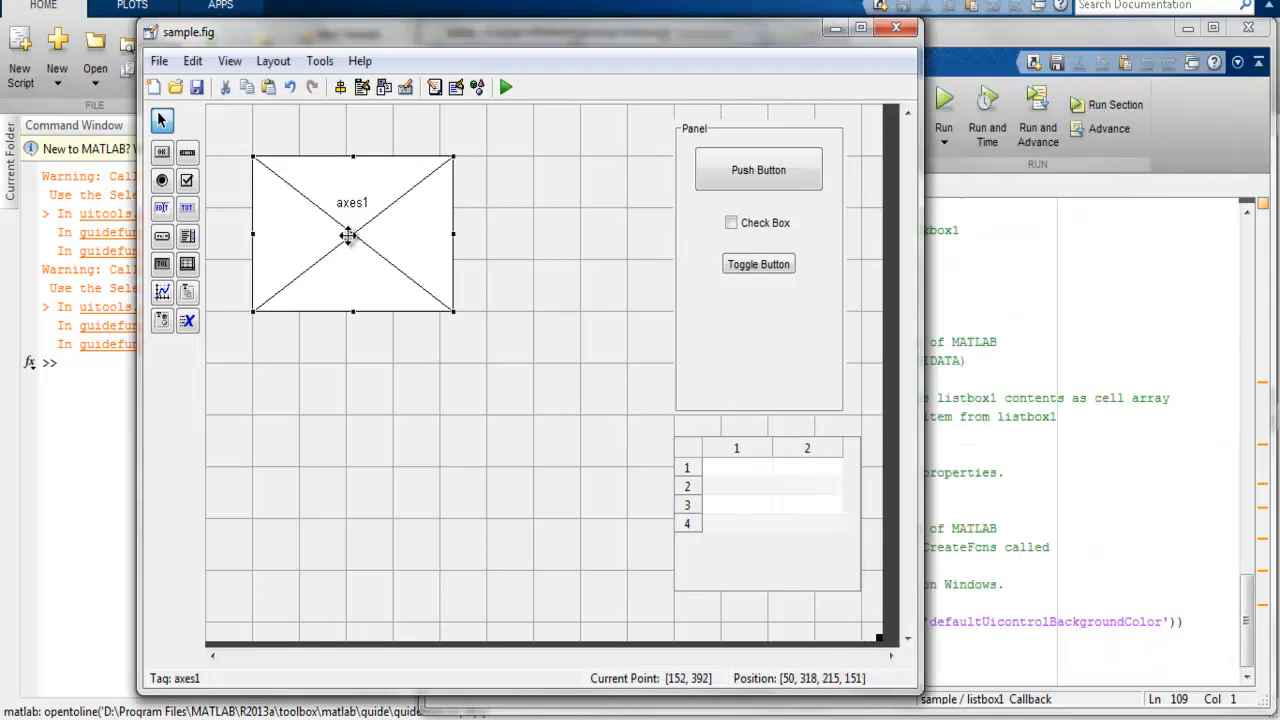
left_click_drag(815, 555, 393, 482)
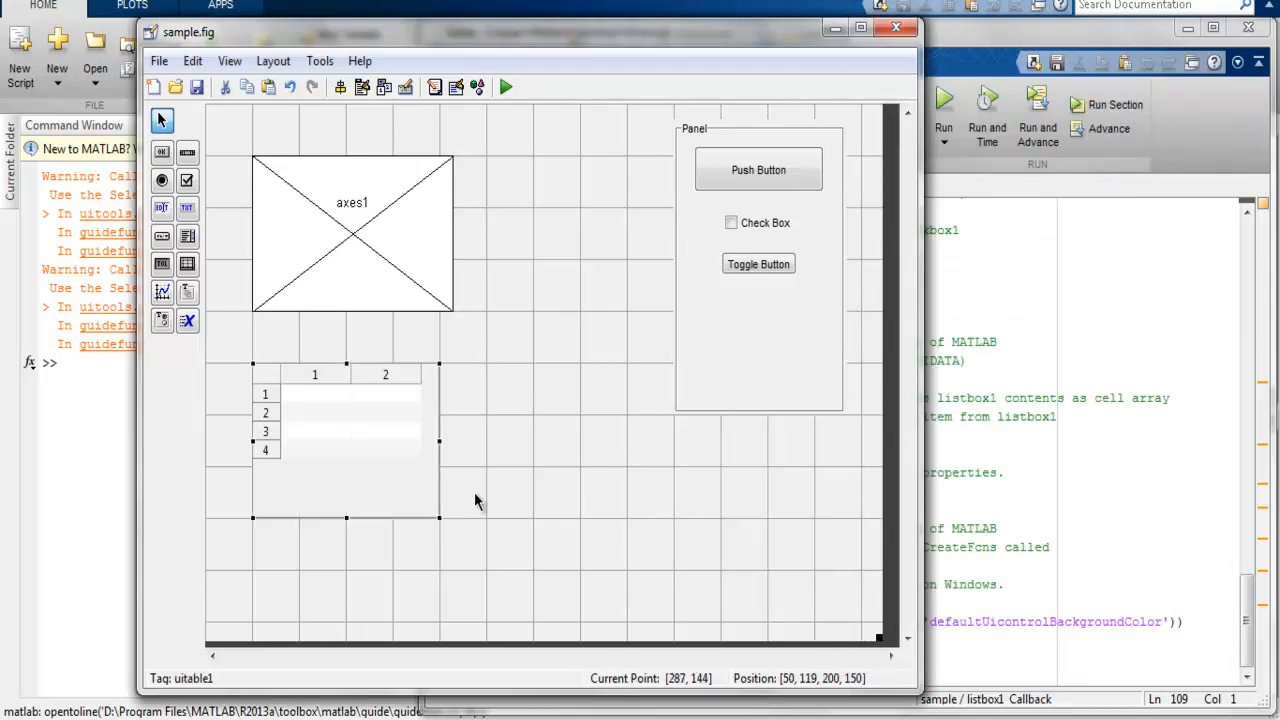
left_click_drag(436, 518, 534, 585)
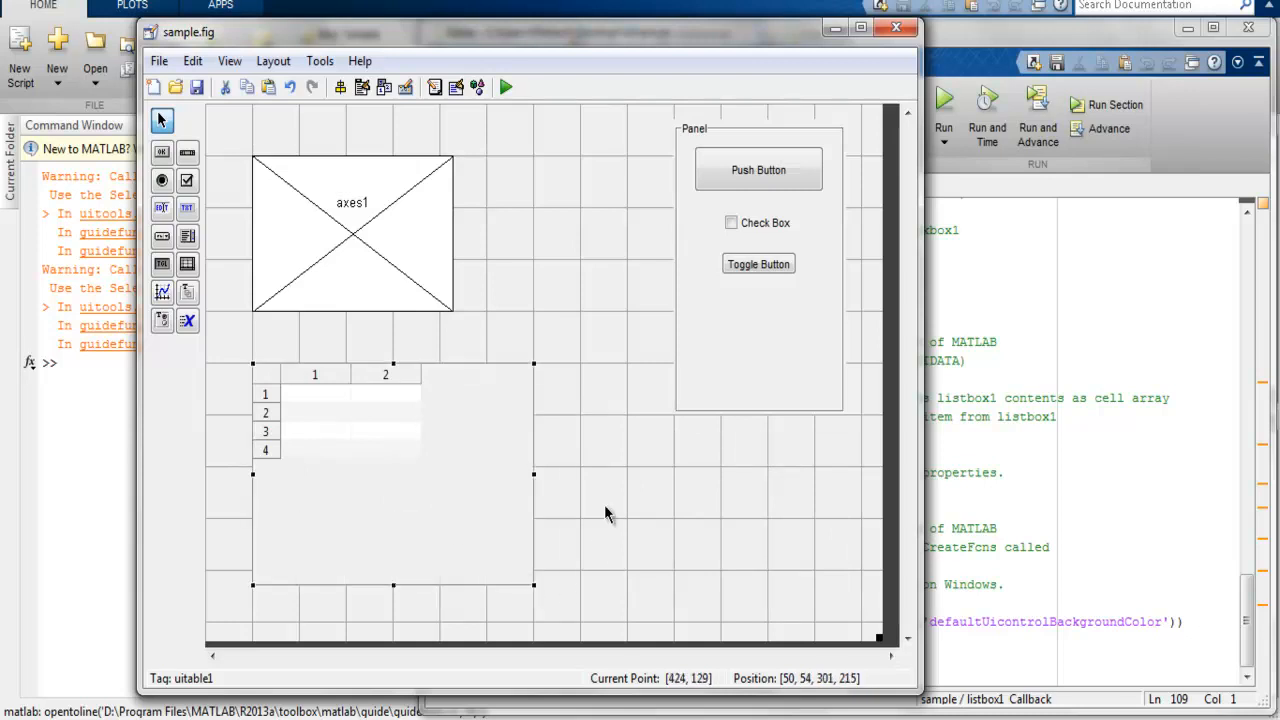
left_click_drag(738, 304, 634, 340)
left_click(659, 549)
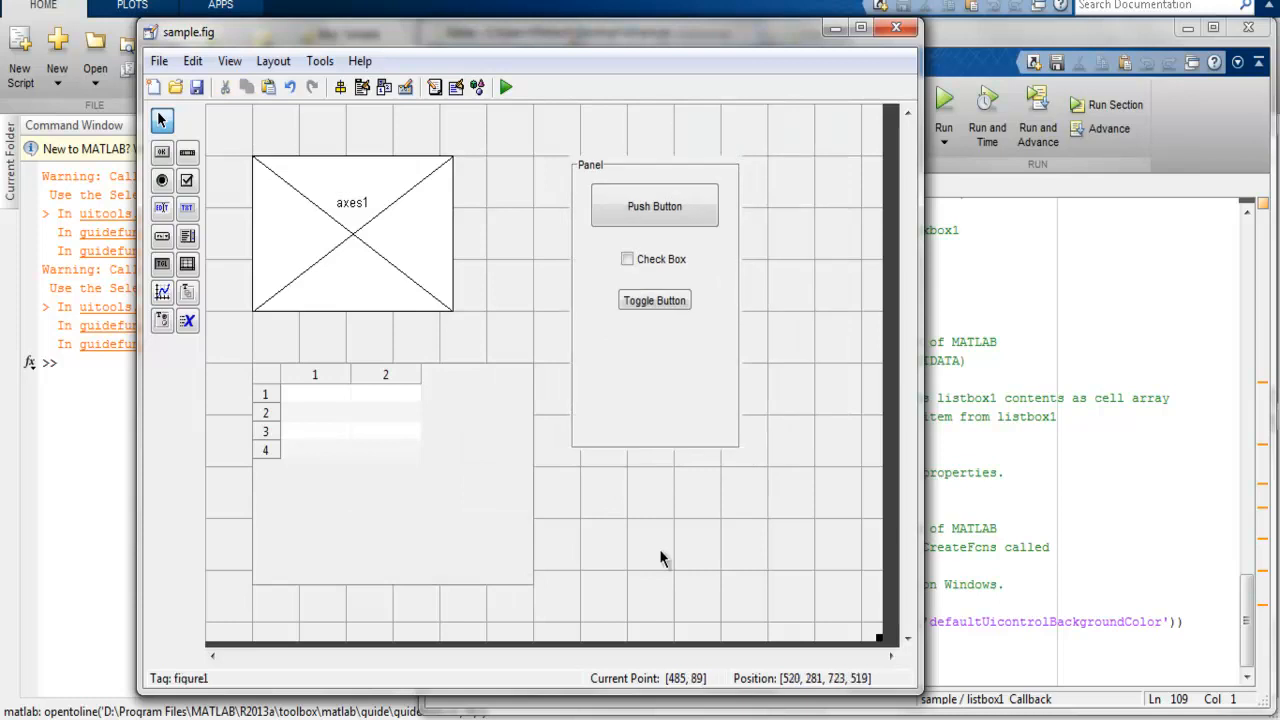
Step: Save the figure and run it, changing the MATLAB current folder to the file's folder, and move the running window over the layout editor
left_click(197, 87)
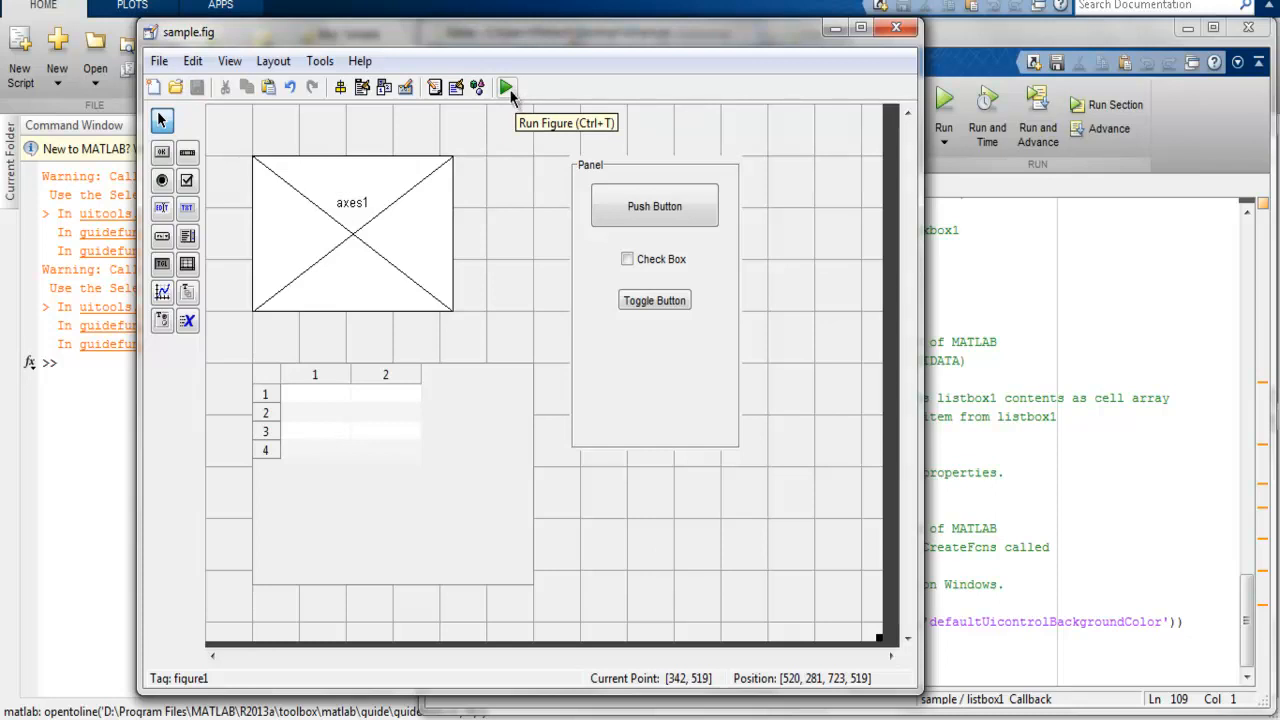
left_click(507, 88)
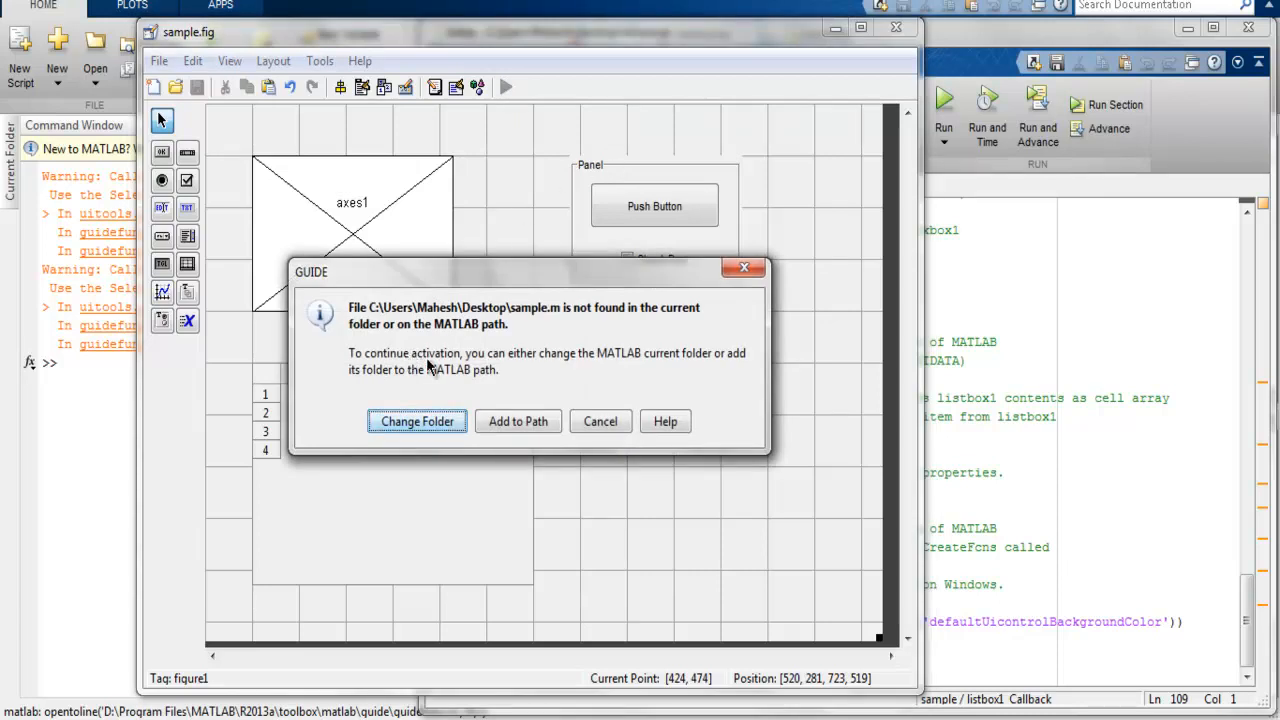
left_click(420, 422)
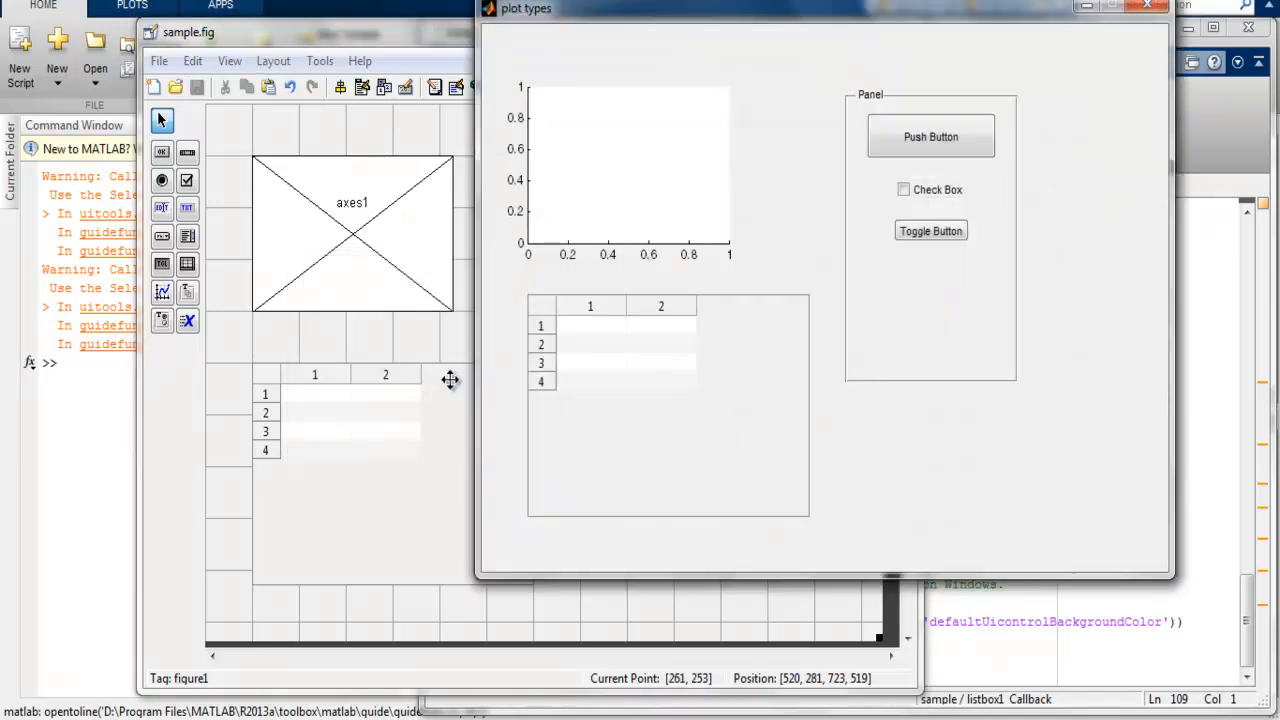
left_click_drag(638, 14, 402, 57)
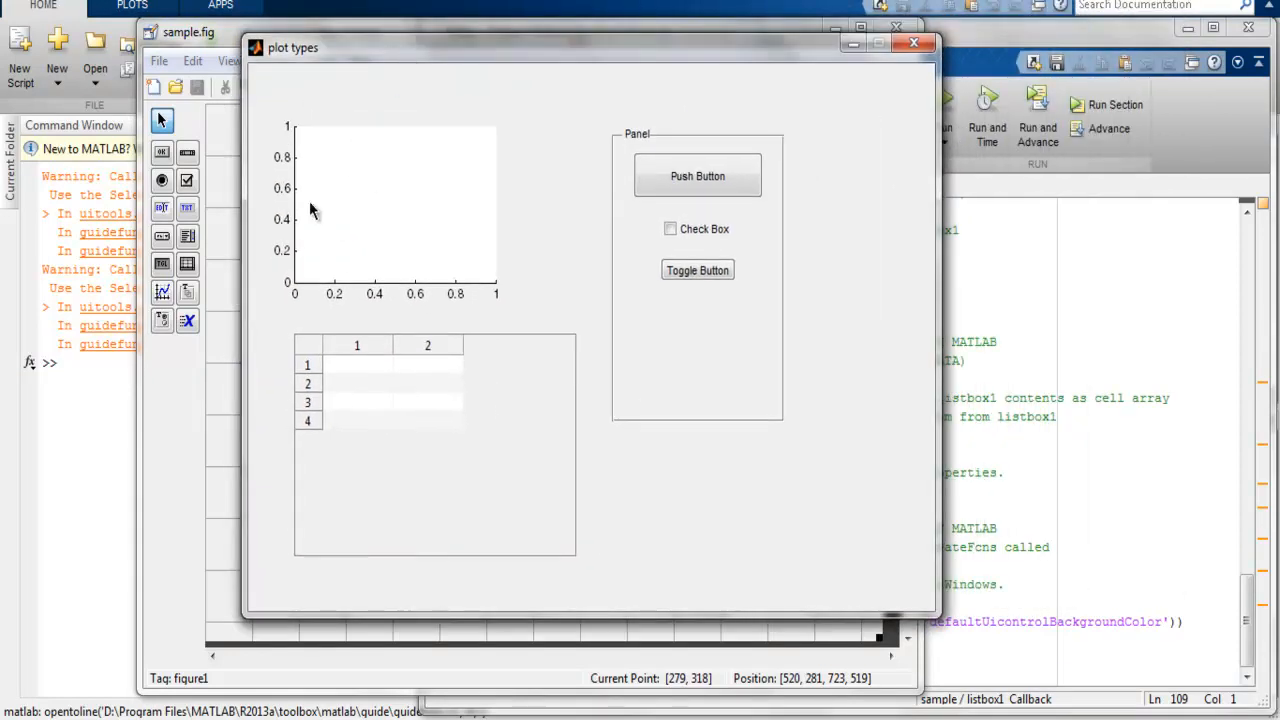
Step: Try selecting individual cells in both columns of the running GUI's table
left_click(368, 368)
left_click(373, 402)
left_click(365, 390)
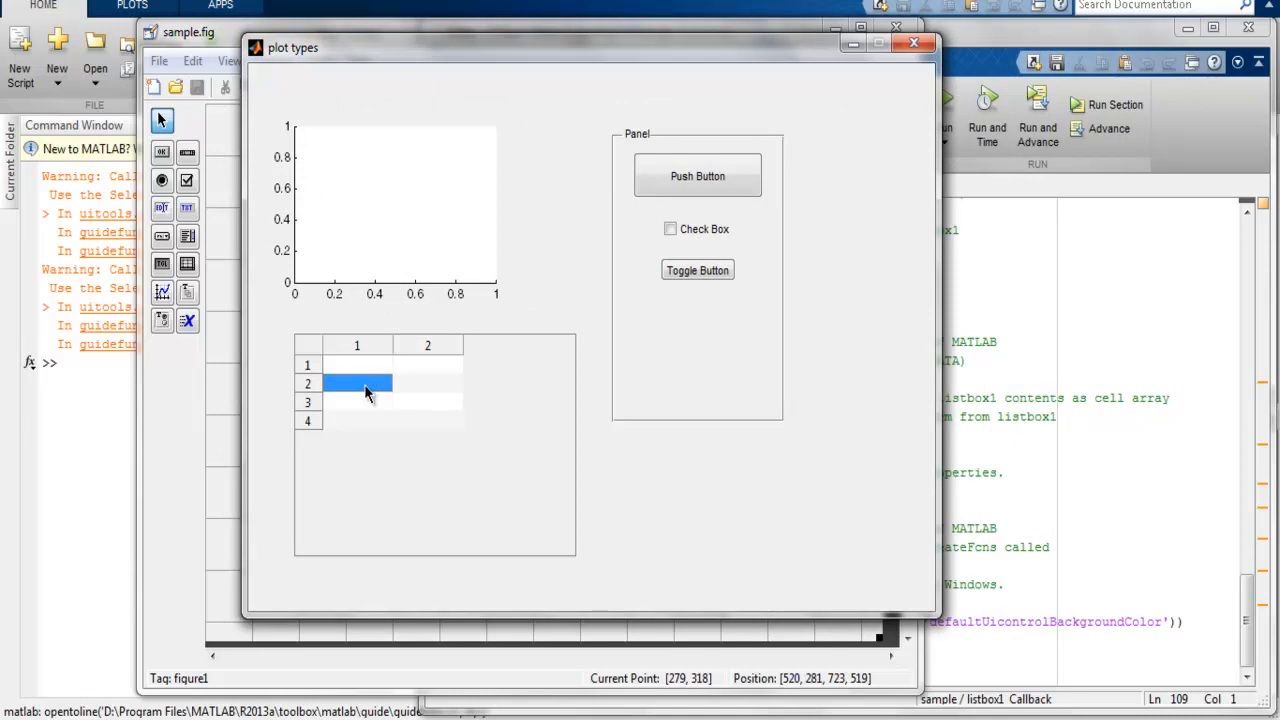
left_click(408, 368)
left_click(420, 388)
left_click(416, 405)
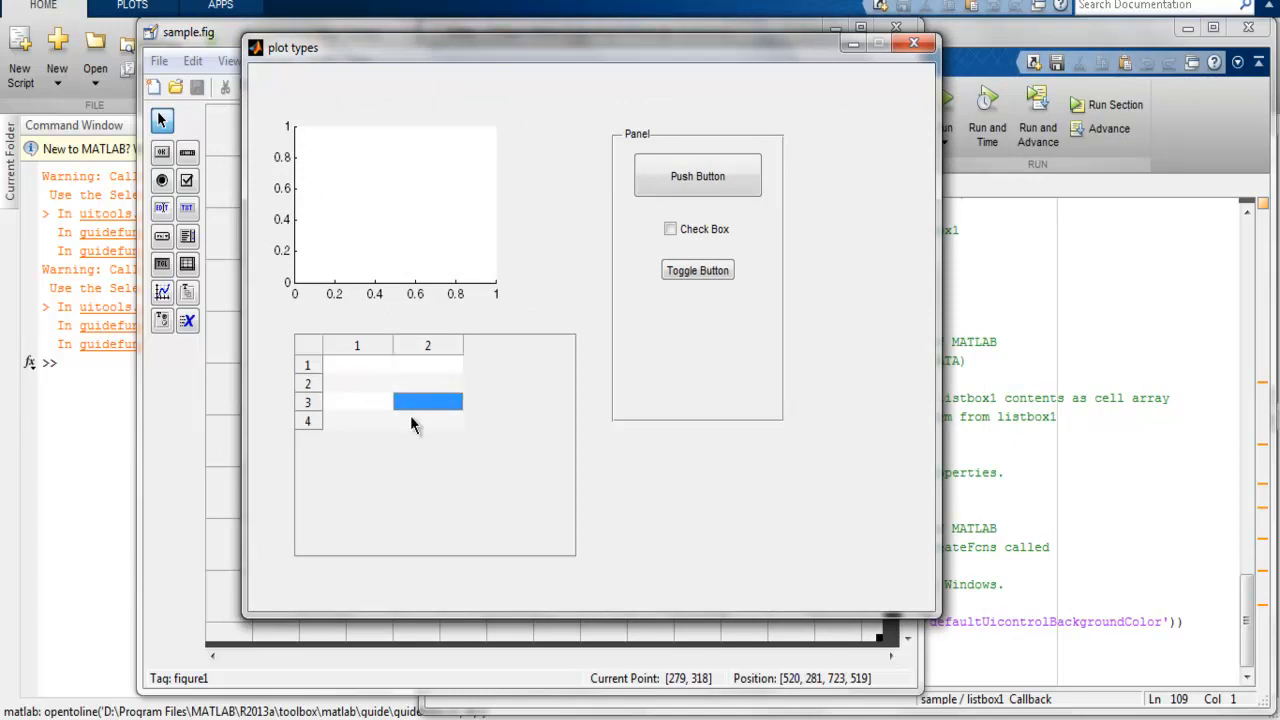
Step: Test the push button, check box and toggle button in the running GUI, switching the latter two on and off, and close its window
left_click(672, 188)
left_click(697, 233)
left_click(711, 272)
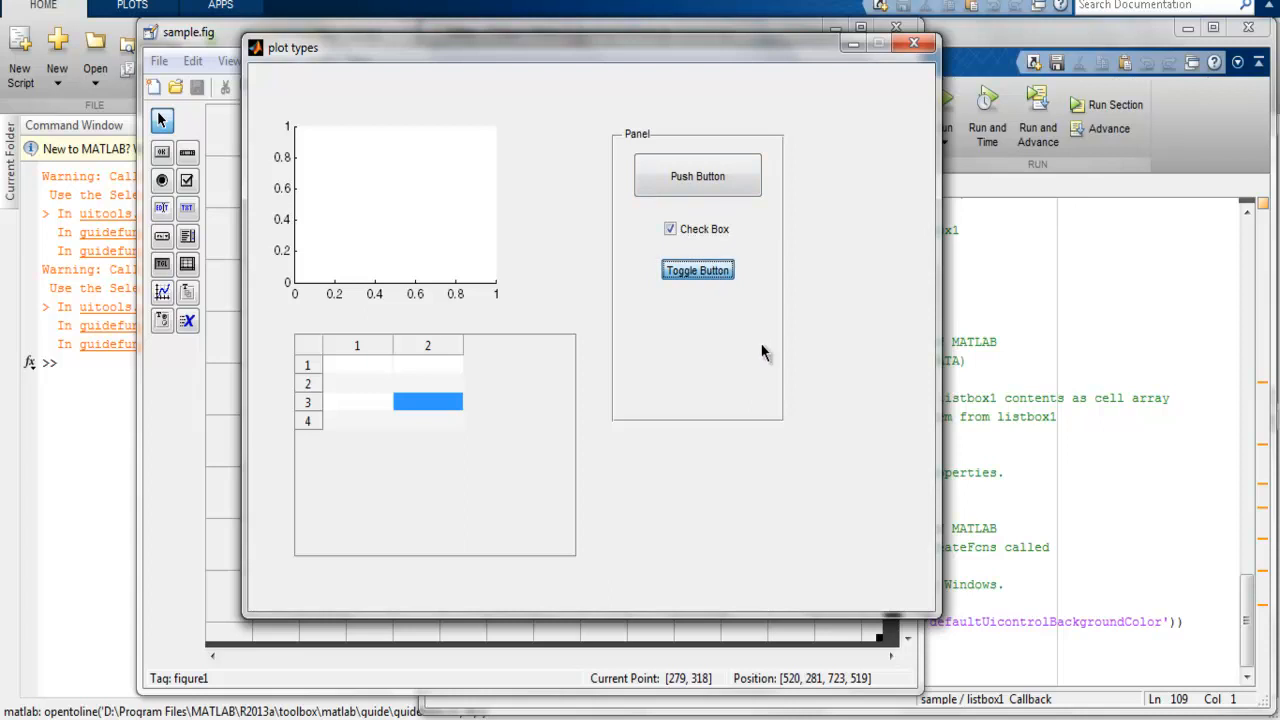
left_click(704, 273)
left_click(706, 226)
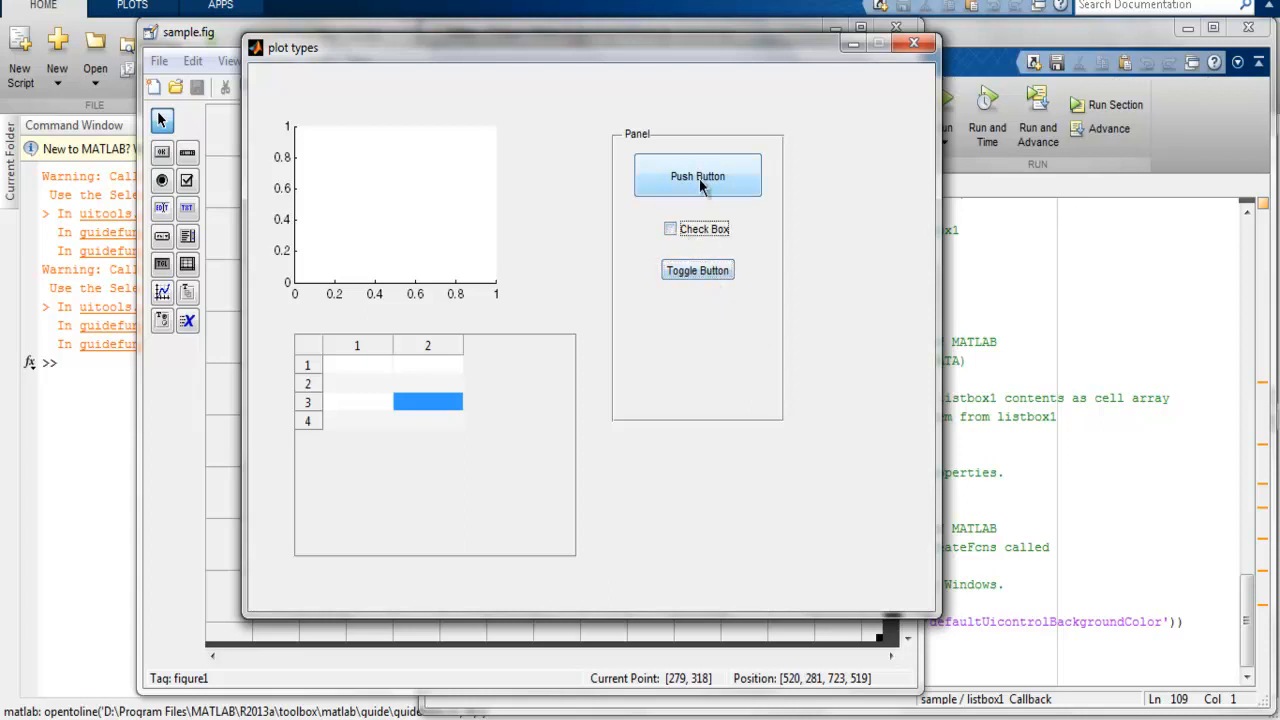
left_click(561, 293)
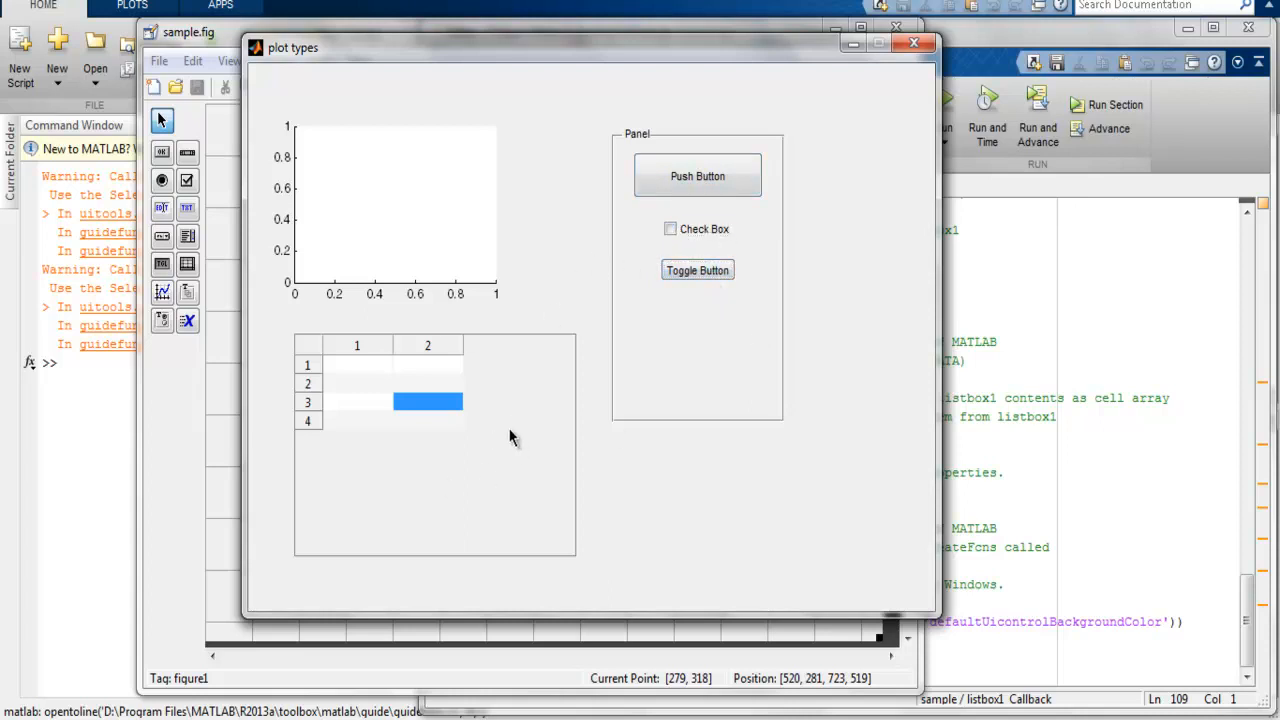
left_click(913, 43)
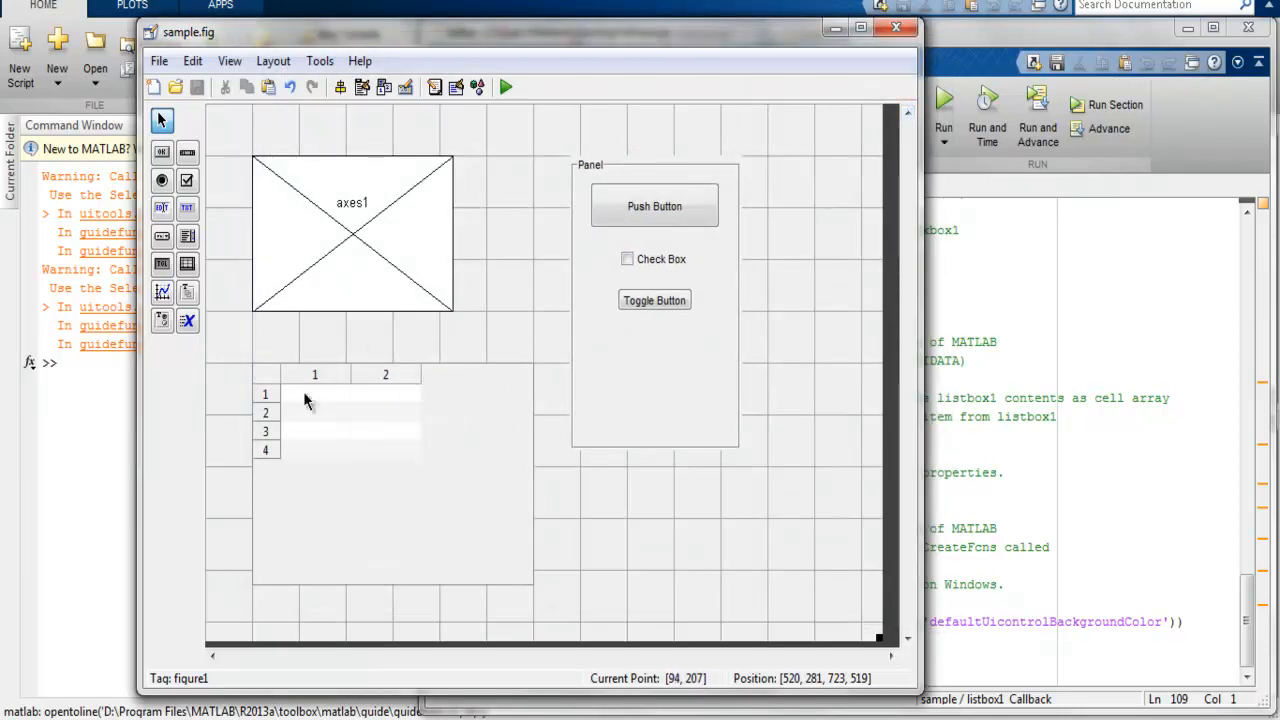